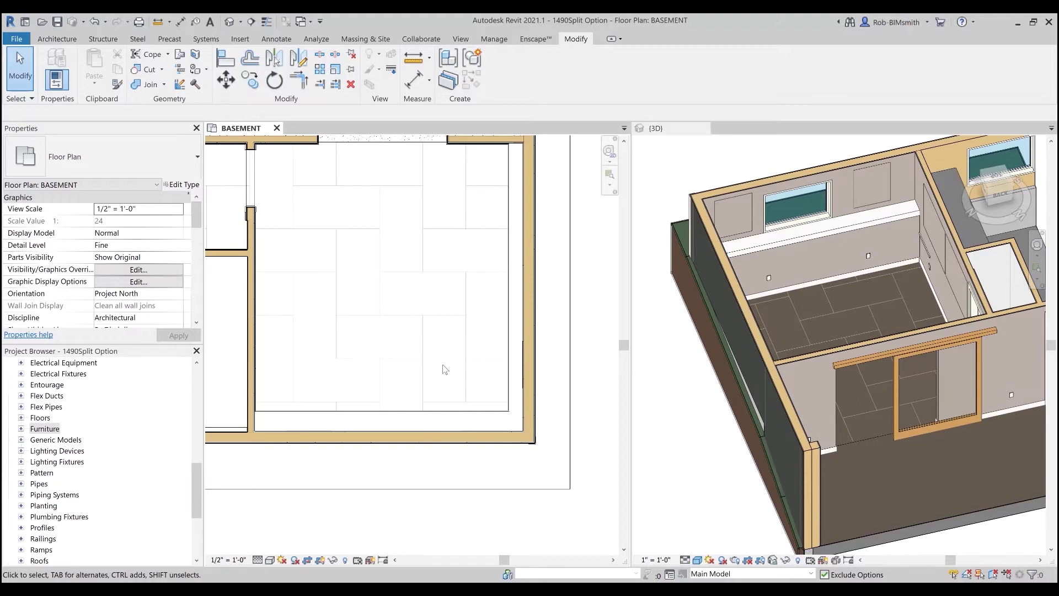
Load Furniture_System-Standing_Desk-Rectangular from the Standing Desks library folder
scroll(439, 353, down, 4)
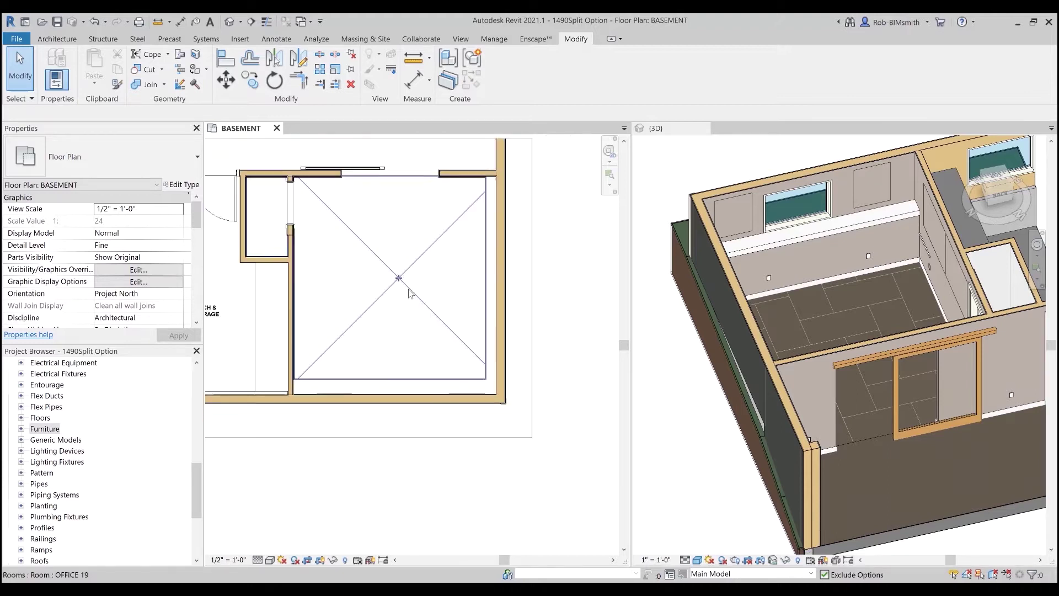
scroll(415, 322, up, 1)
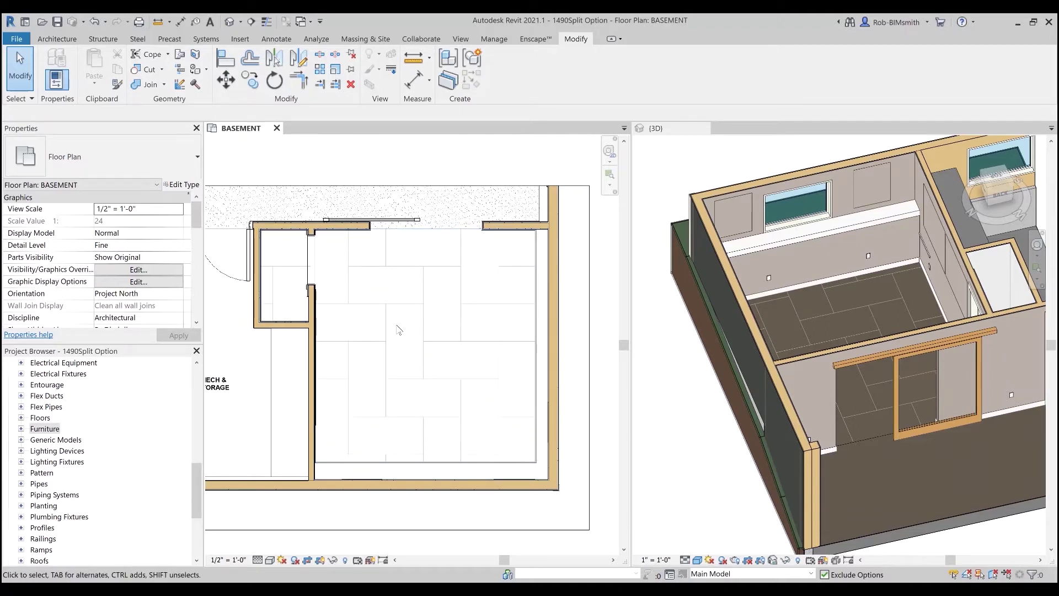
scroll(398, 330, down, 1)
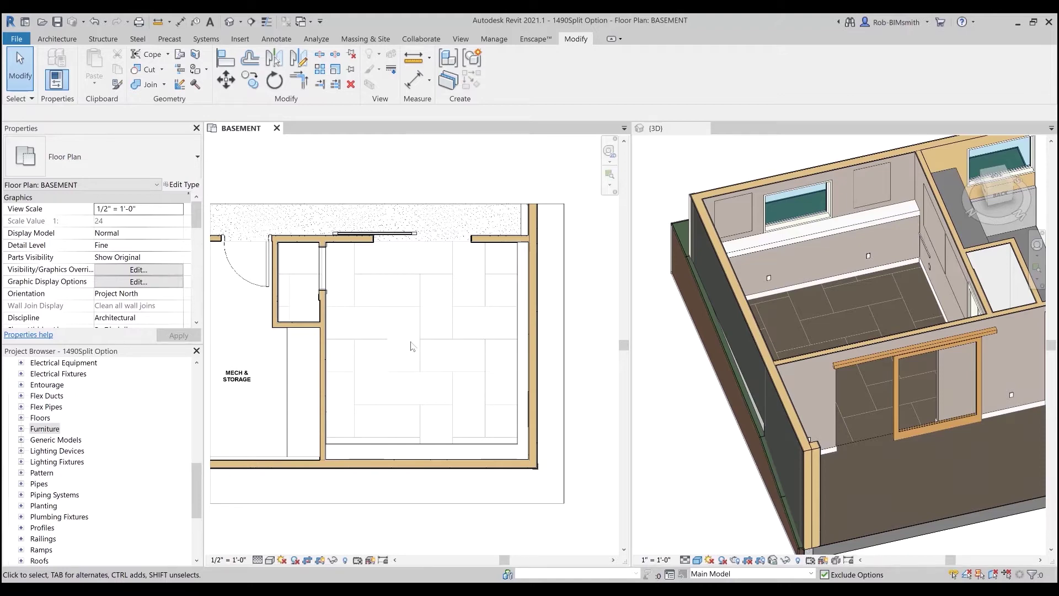
key(l)
key(f)
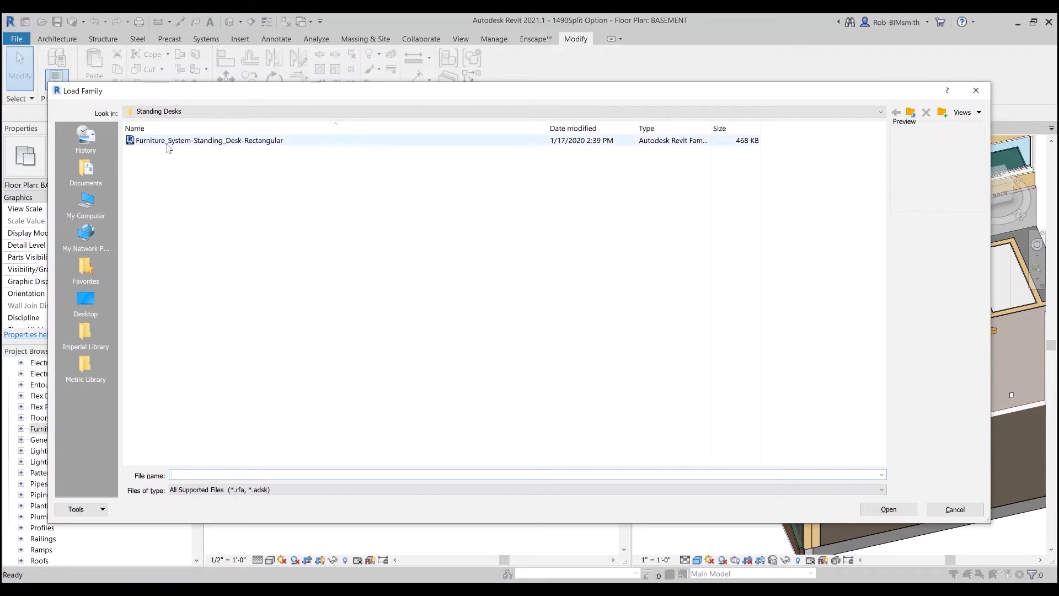
click(178, 112)
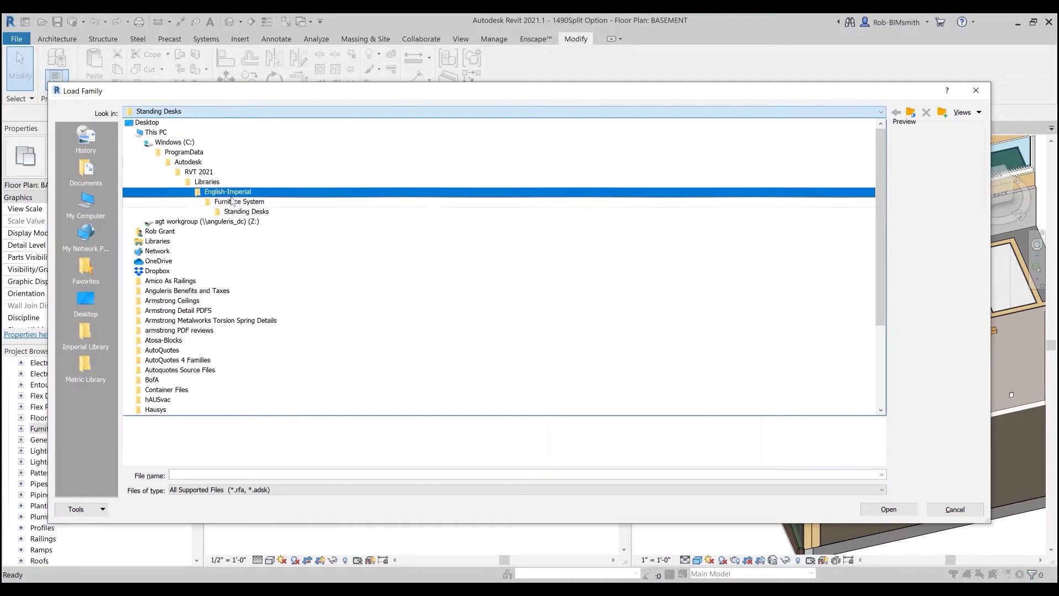
click(241, 215)
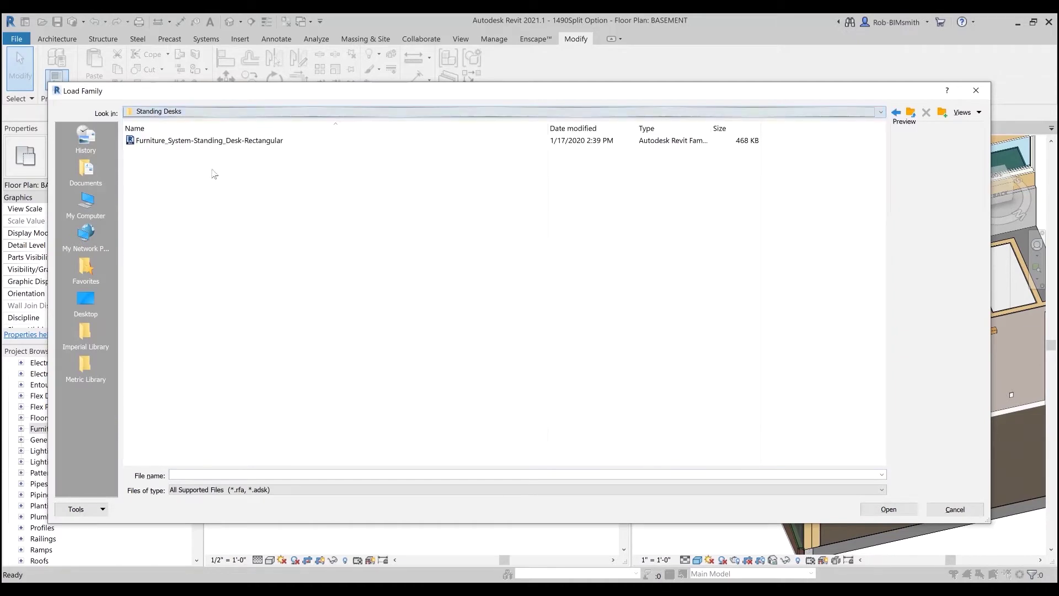
double_click(212, 142)
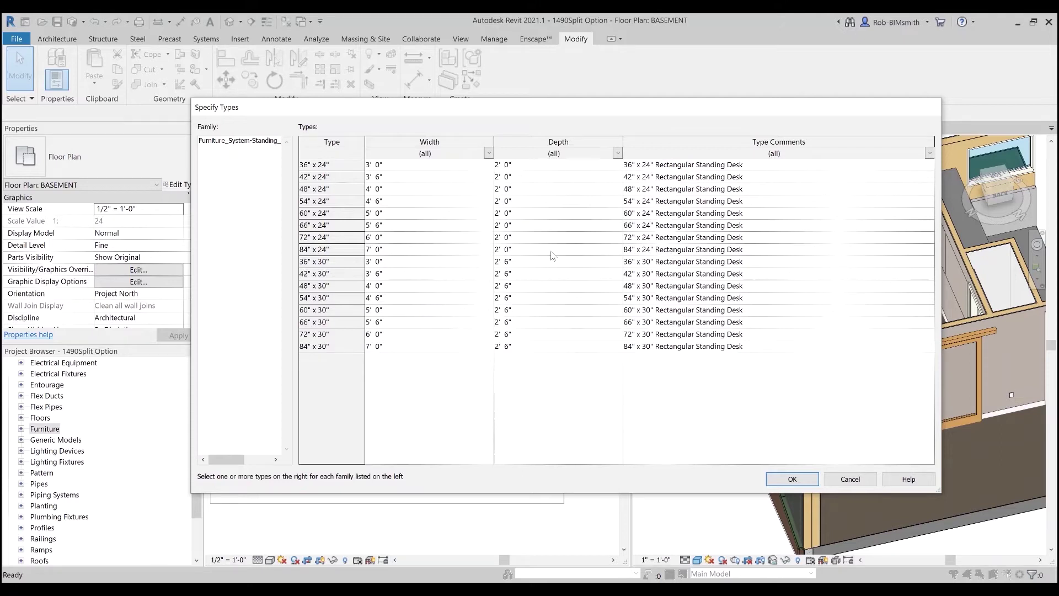
Try selecting ranges of the 30-inch-deep desk types in Specify Types
click(517, 262)
drag(518, 268, 524, 393)
click(514, 264)
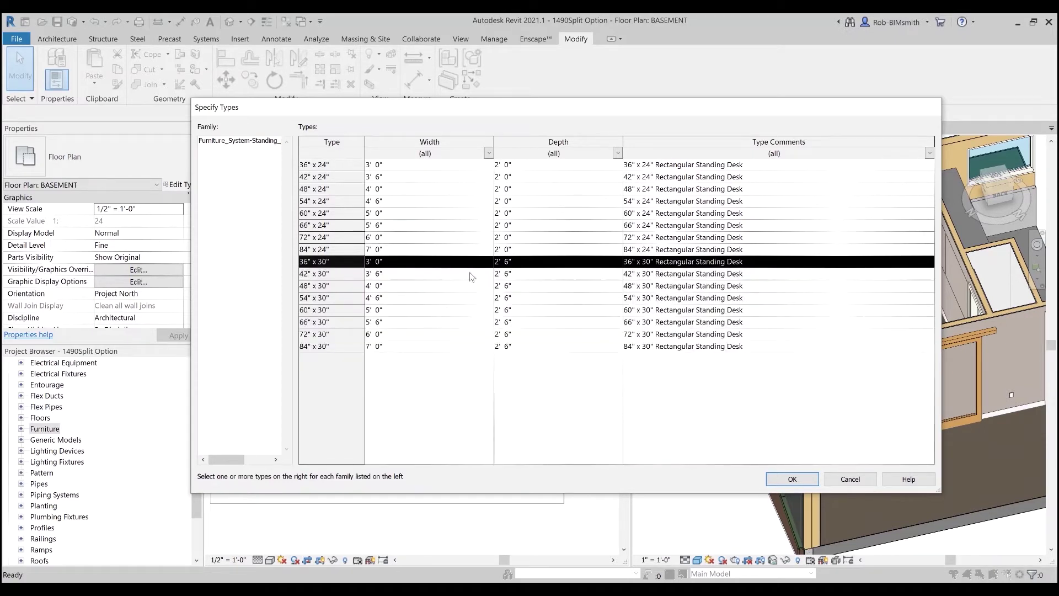
drag(515, 264, 523, 355)
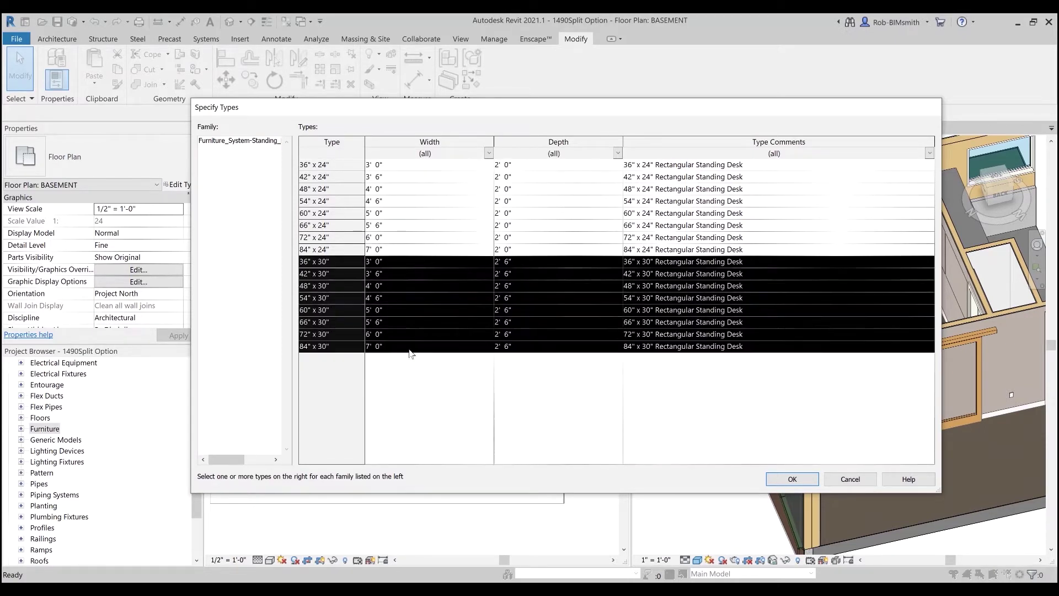
shift+click(374, 391)
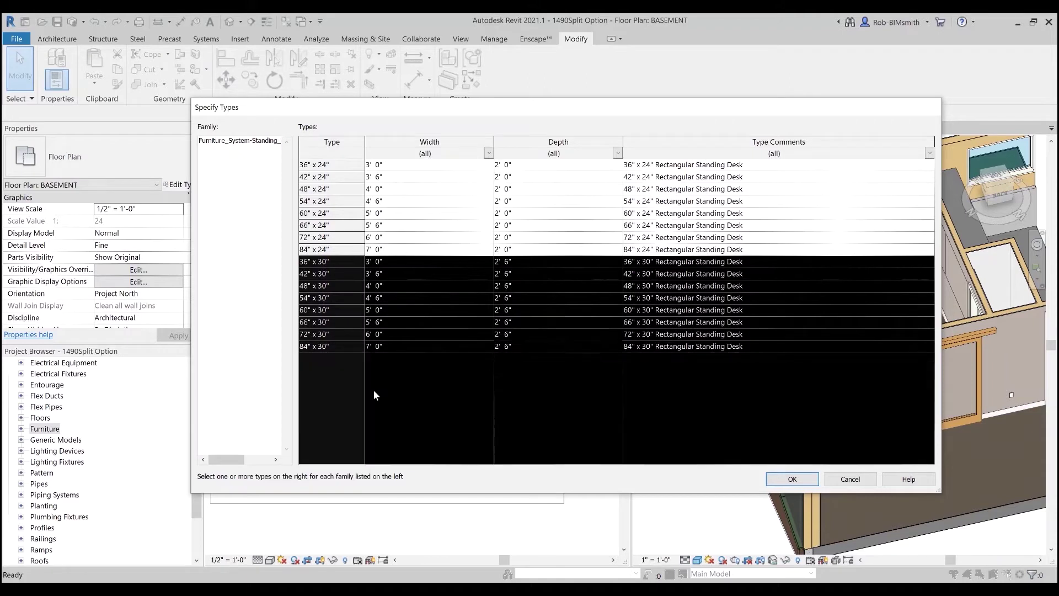
click(347, 261)
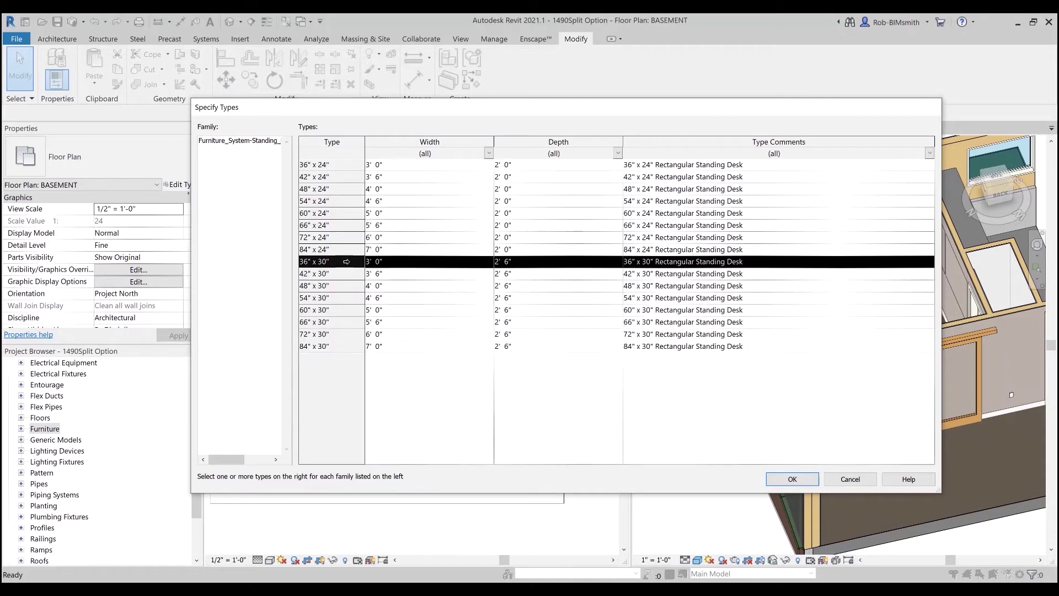
drag(346, 261, 350, 347)
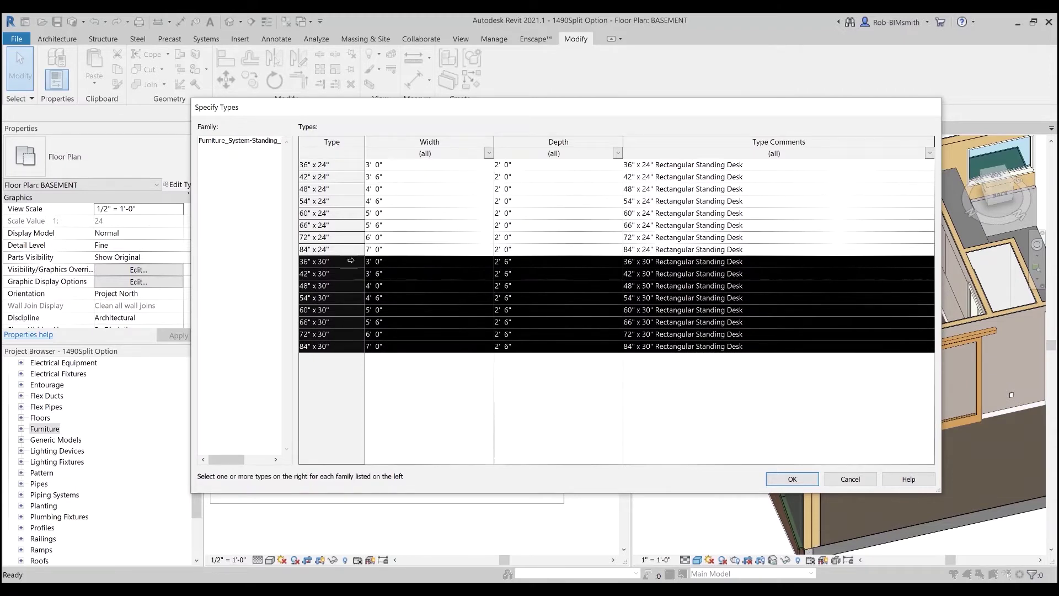
click(350, 261)
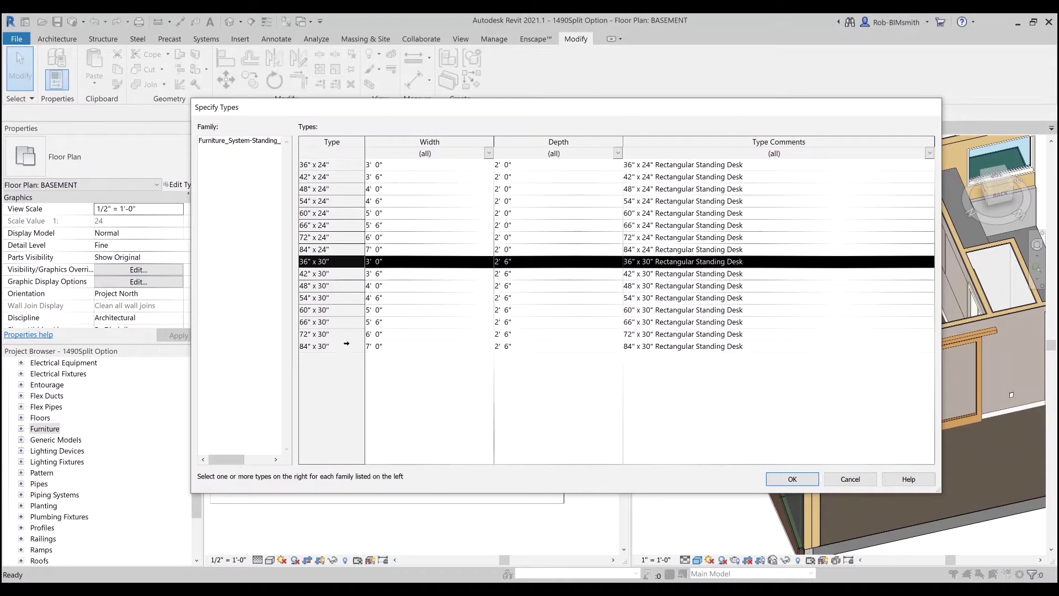
shift+click(344, 346)
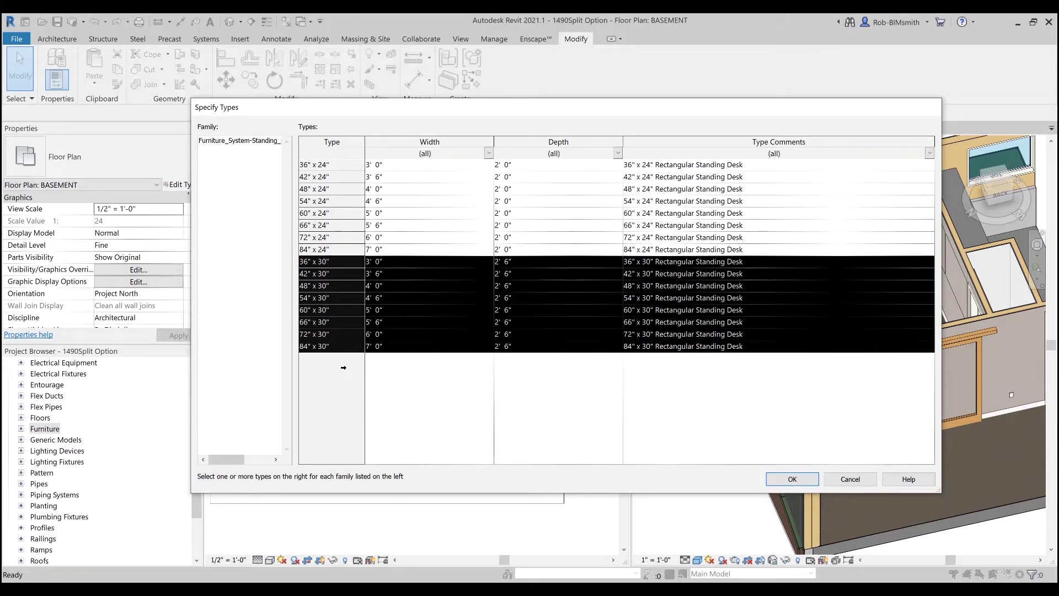
Choose only the 36", 48", 60" and 72" x 30" types and load them
click(340, 261)
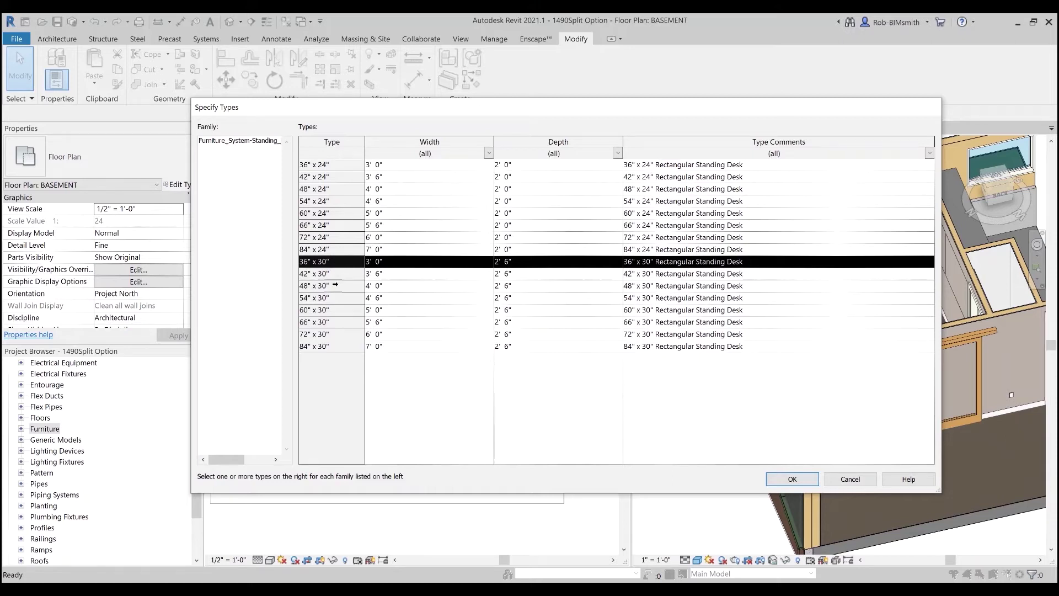
ctrl+click(334, 285)
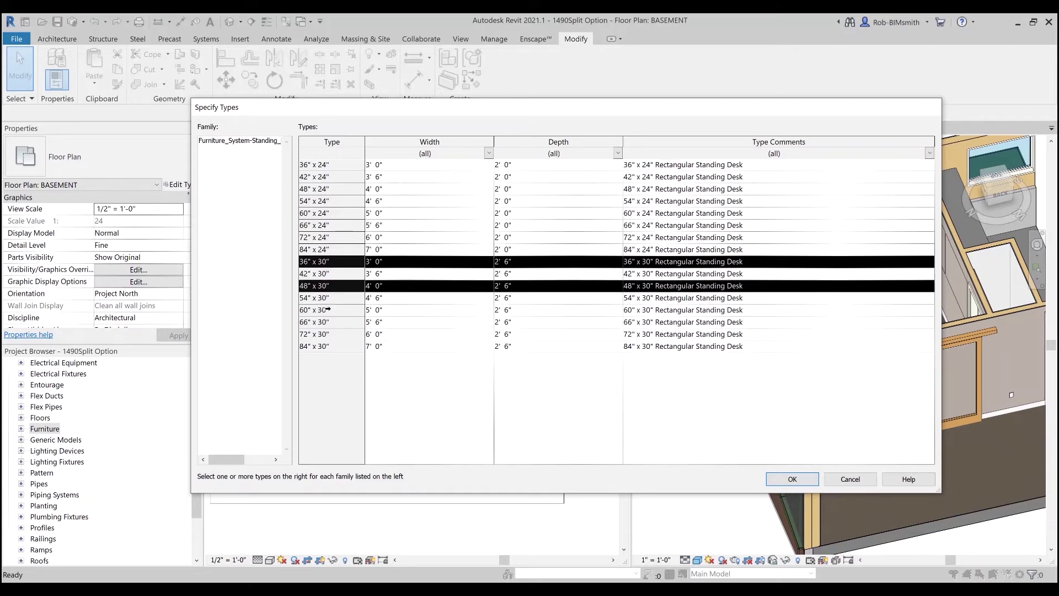
ctrl+click(327, 310)
ctrl+click(329, 334)
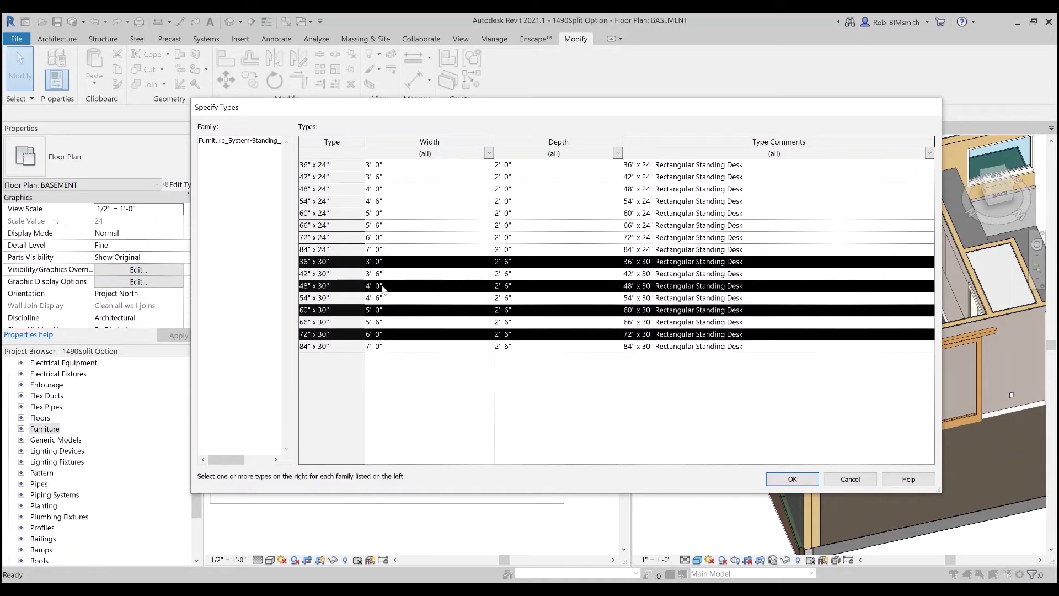
click(804, 483)
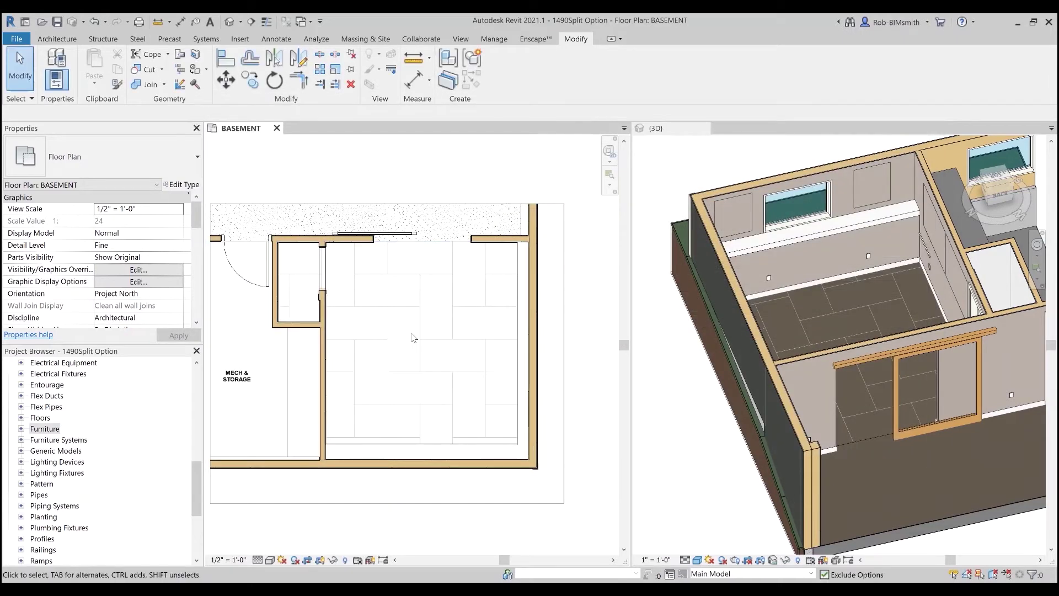
Expand Furniture Systems to list the four desk sizes and review the 36" x 30" type properties unchanged
click(21, 440)
click(34, 451)
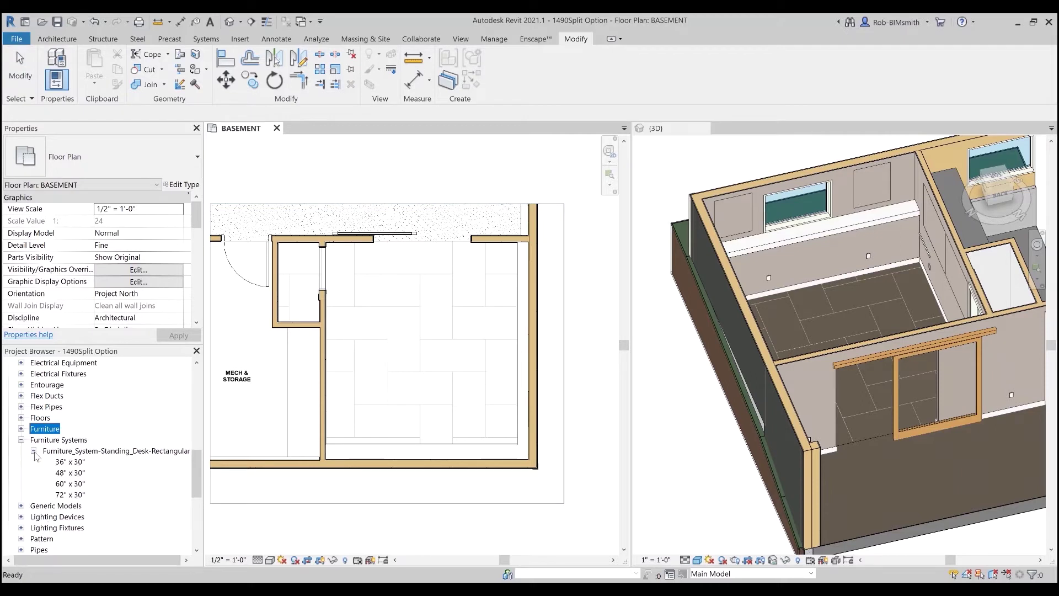
click(75, 463)
shift+click(80, 495)
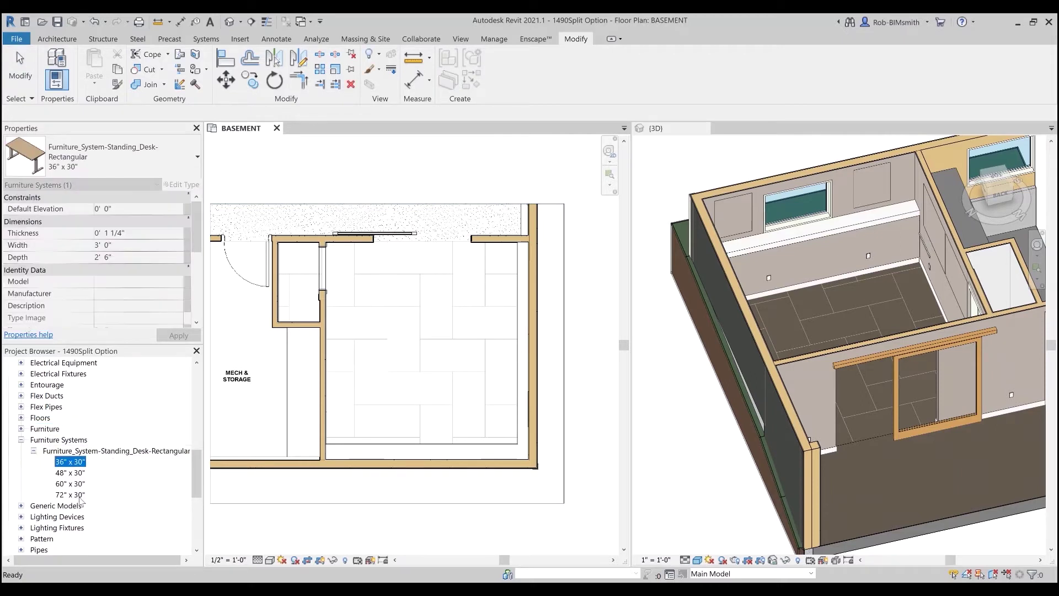
click(409, 403)
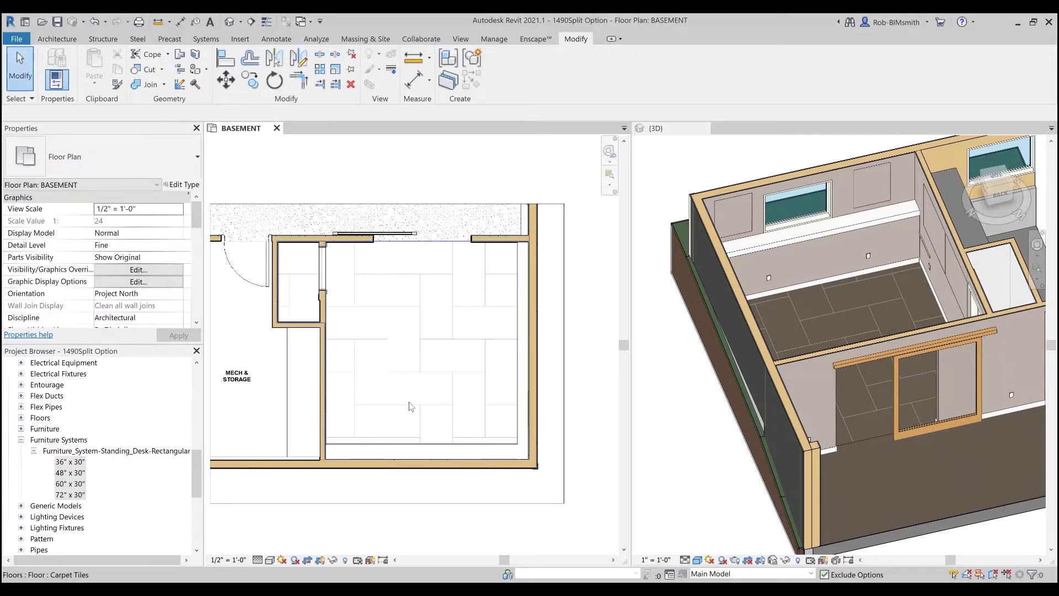
double_click(70, 462)
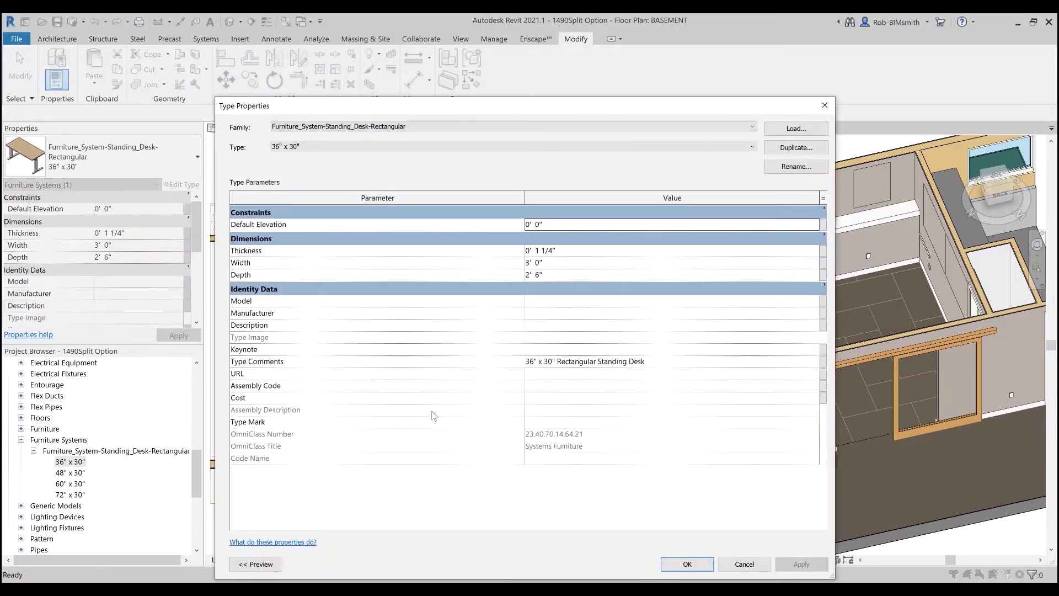
click(767, 565)
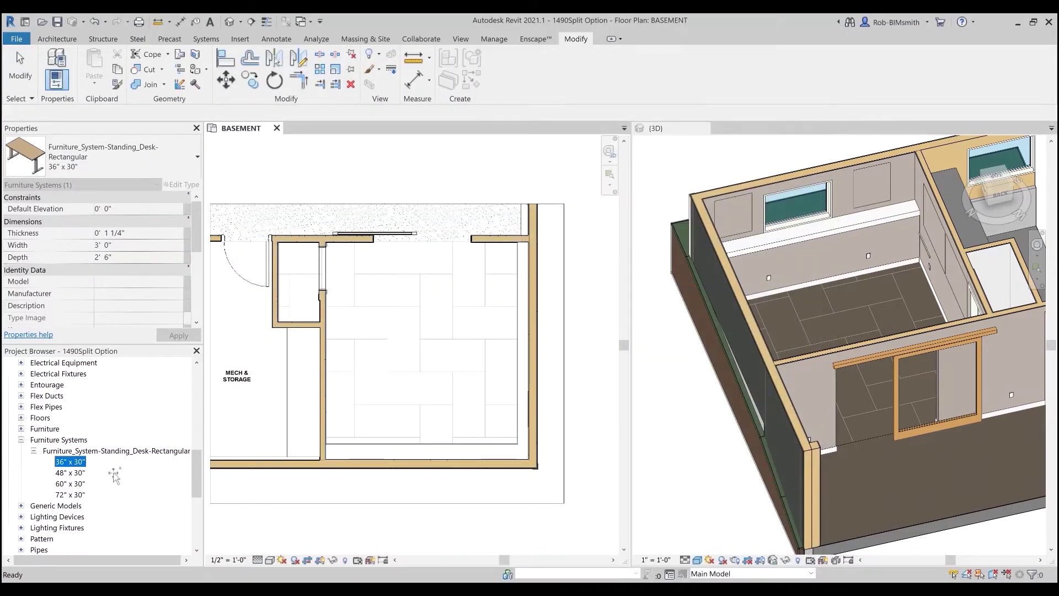
Place a standing desk at the basement wall corner and change it to 60" x 30"
drag(446, 419, 447, 421)
scroll(447, 421, up, 5)
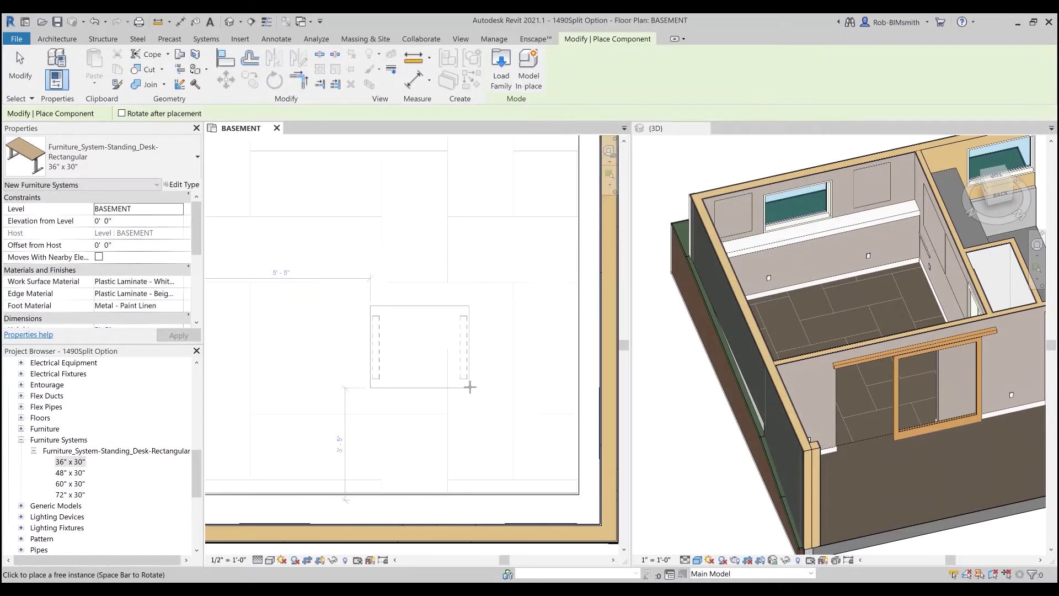
scroll(538, 456, up, 4)
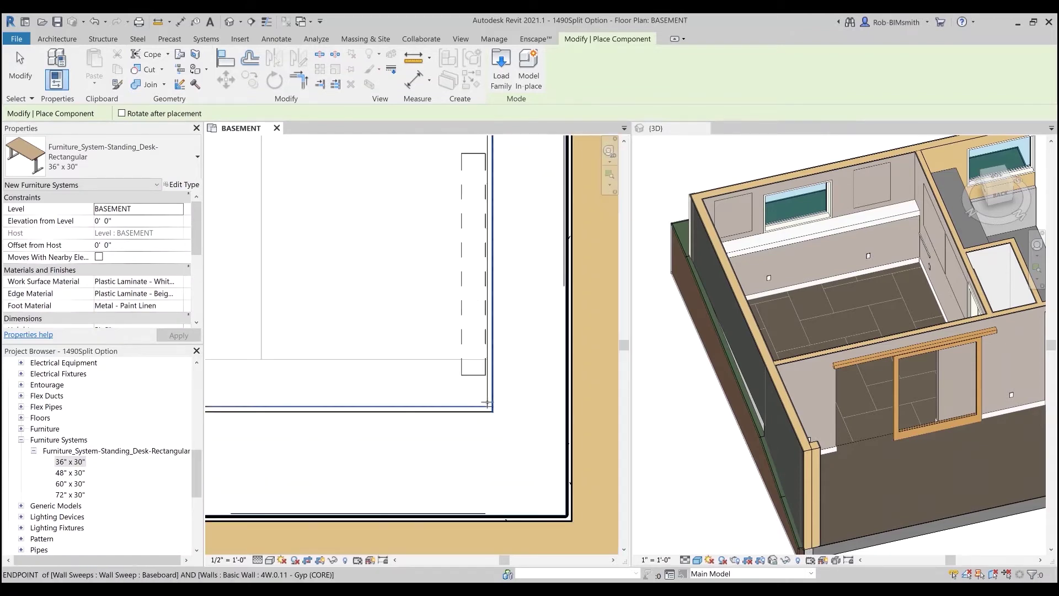
click(493, 410)
scroll(459, 384, down, 6)
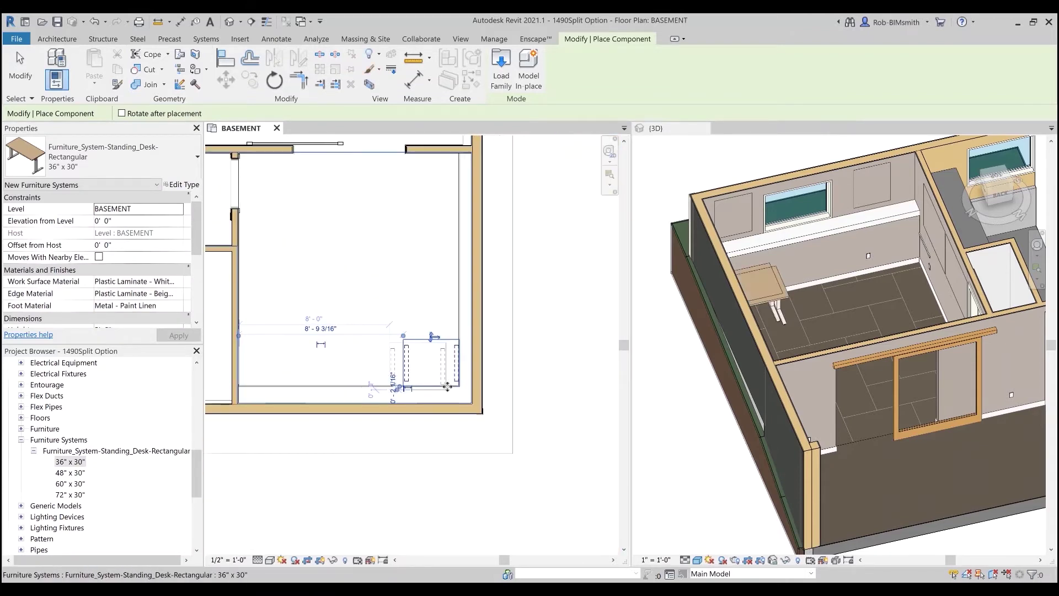
key(Escape)
key(Escape)
click(787, 292)
scroll(786, 292, down, 2)
shift+middle_drag(787, 293, 741, 290)
scroll(802, 276, up, 4)
click(741, 290)
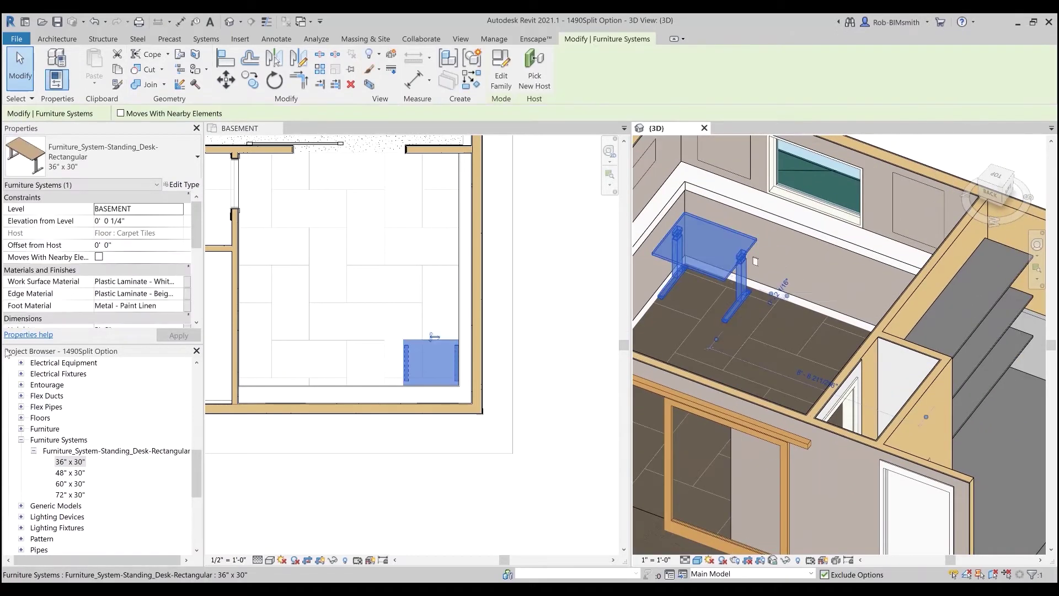
click(100, 157)
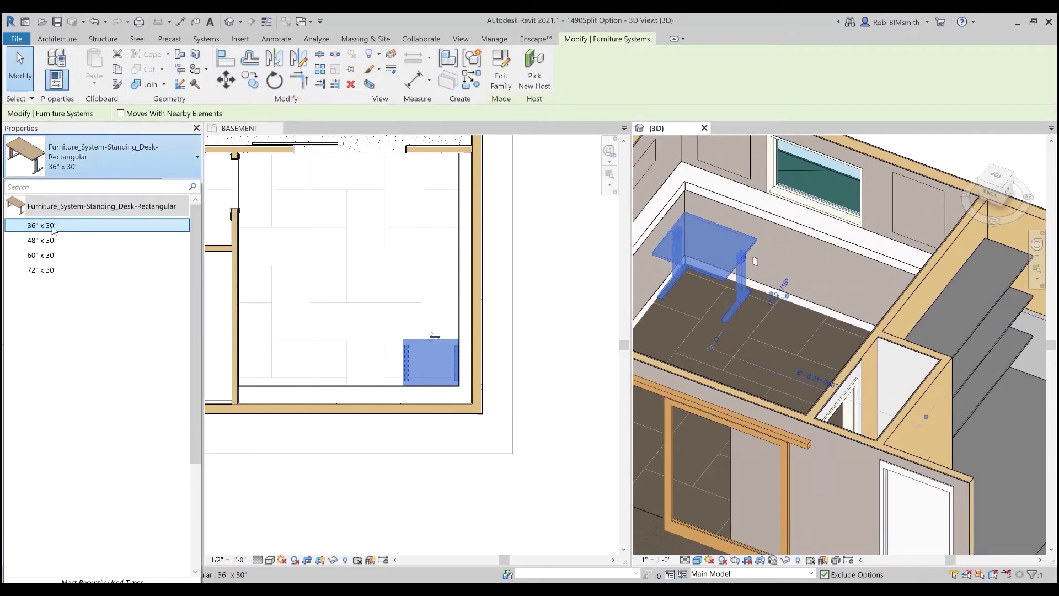
click(42, 255)
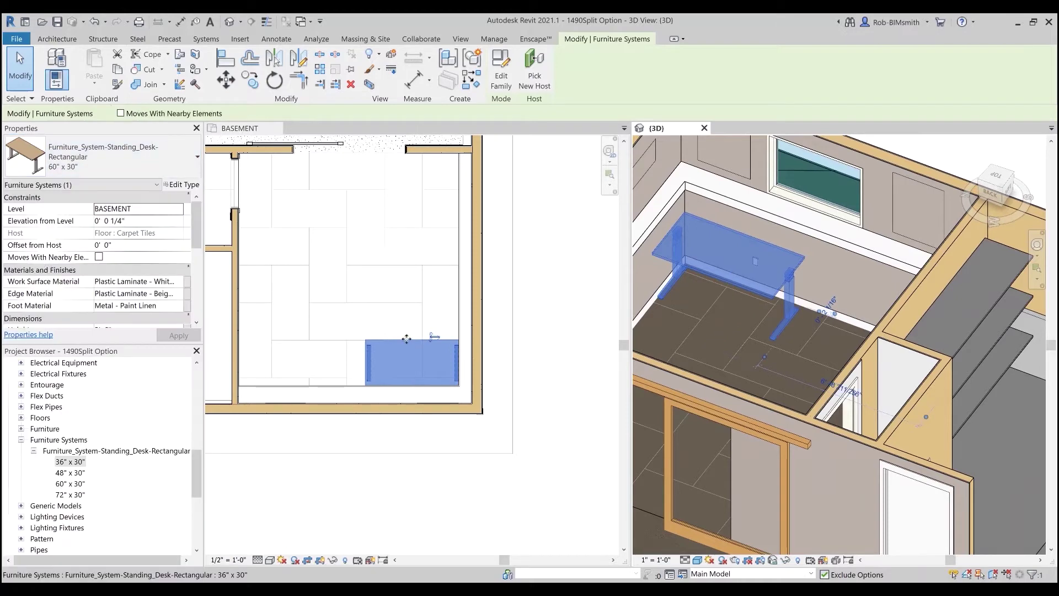
Copy the desk from its top-left corner to a spot against the wall
middle_click(514, 273)
scroll(379, 348, up, 3)
click(373, 351)
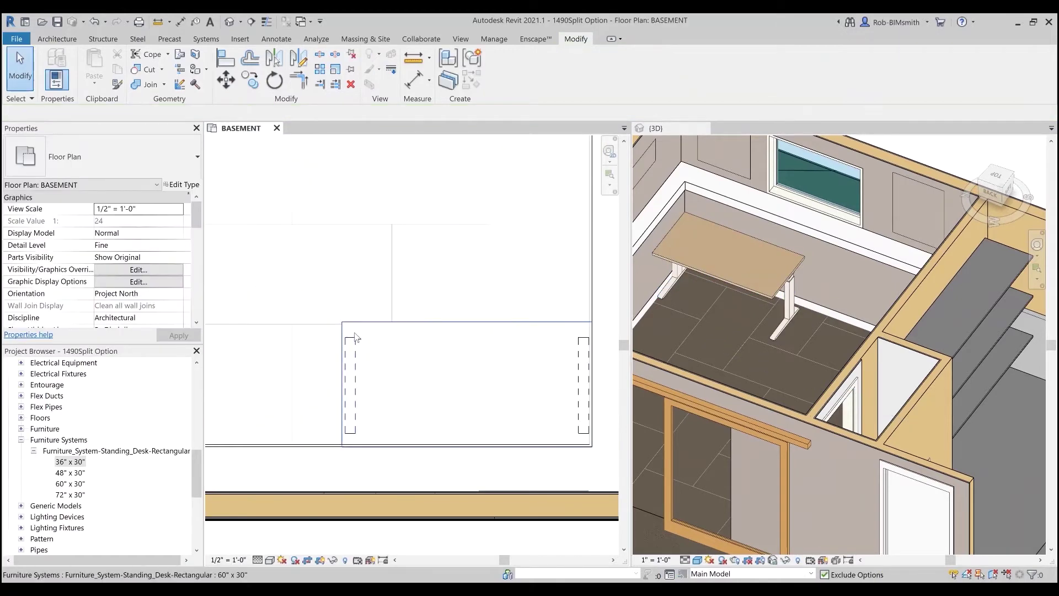
click(340, 378)
middle_drag(340, 378, 515, 359)
key(c)
key(o)
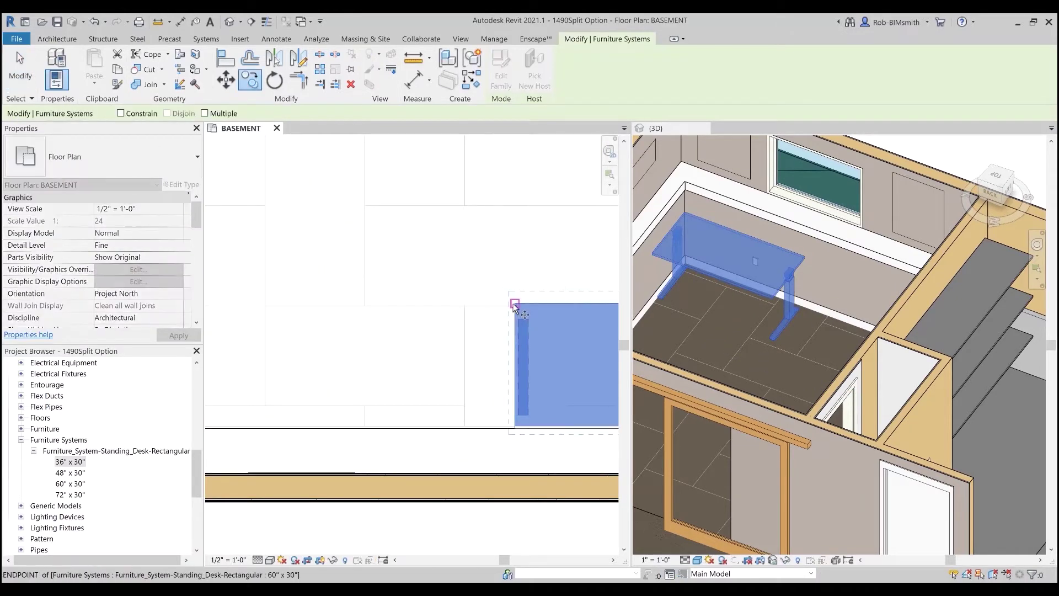
click(515, 303)
middle_drag(312, 312, 673, 278)
scroll(564, 274, up, 4)
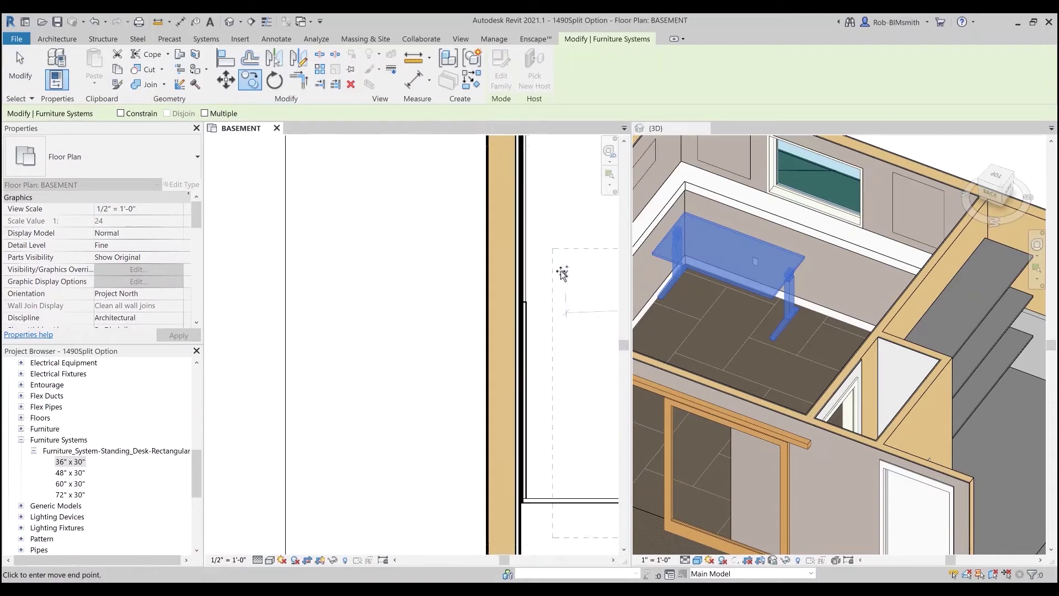
click(516, 253)
scroll(496, 263, down, 2)
middle_drag(456, 280, 210, 283)
key(Escape)
scroll(512, 253, down, 7)
middle_drag(520, 253, 487, 329)
scroll(303, 344, up, 1)
Change the copy beside Mech & Storage to 36" x 30" and align its edge to the wall
click(314, 313)
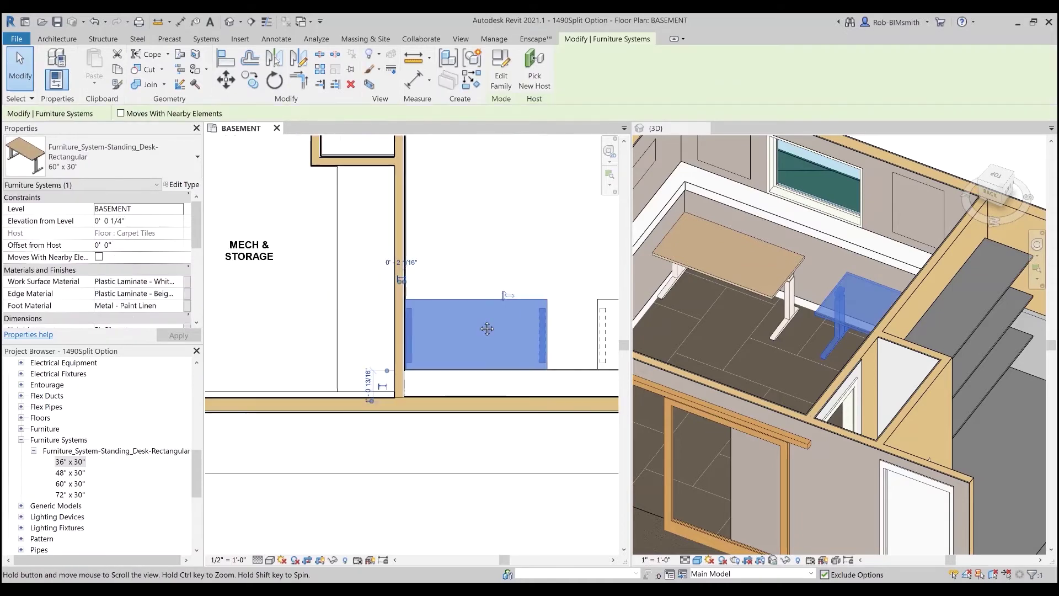
click(99, 178)
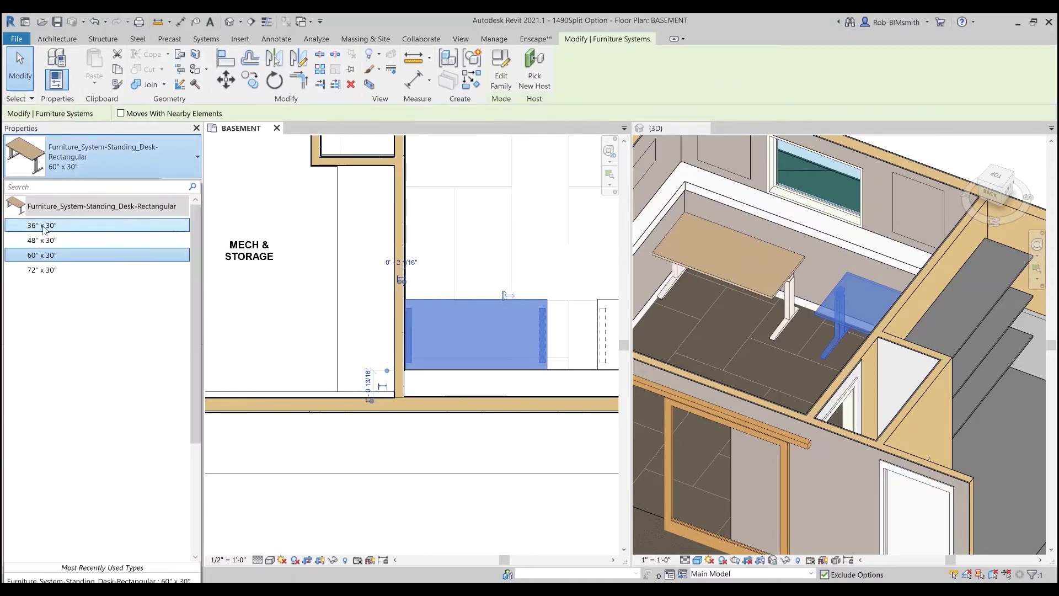
click(33, 160)
scroll(441, 298, up, 3)
scroll(433, 293, down, 2)
key(a)
key(l)
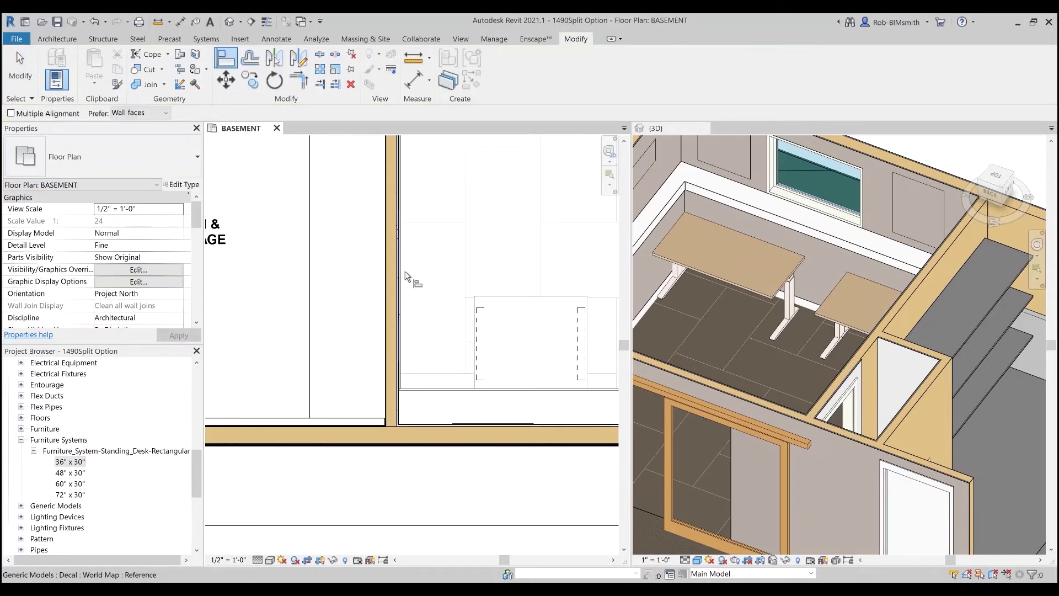
click(473, 309)
middle_drag(522, 310, 414, 310)
key(Escape)
key(Escape)
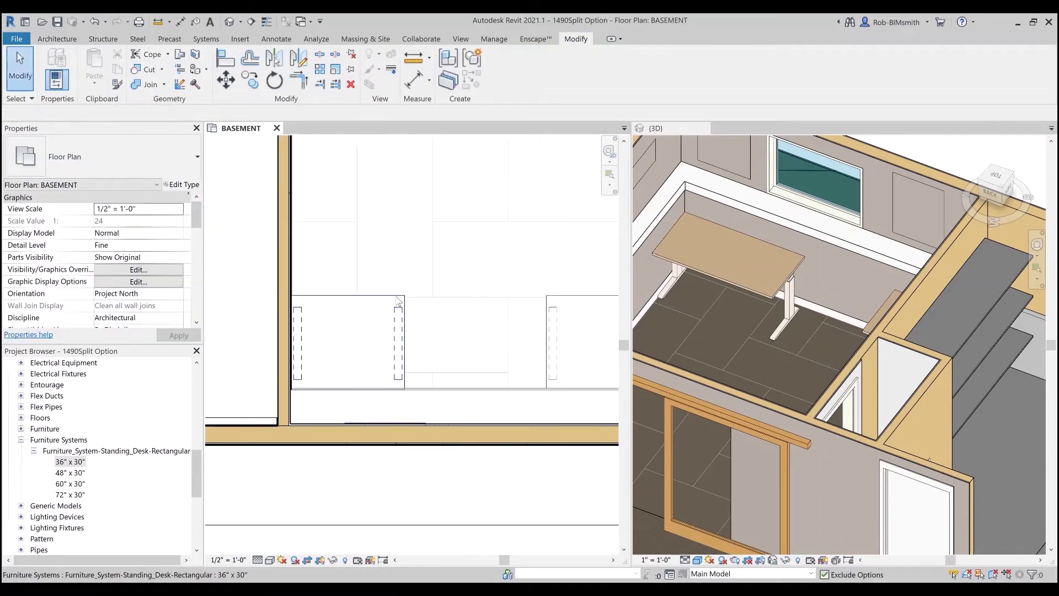
Locate the 36" x 30" type and the standing desk family in the Project Browser
click(398, 299)
click(70, 463)
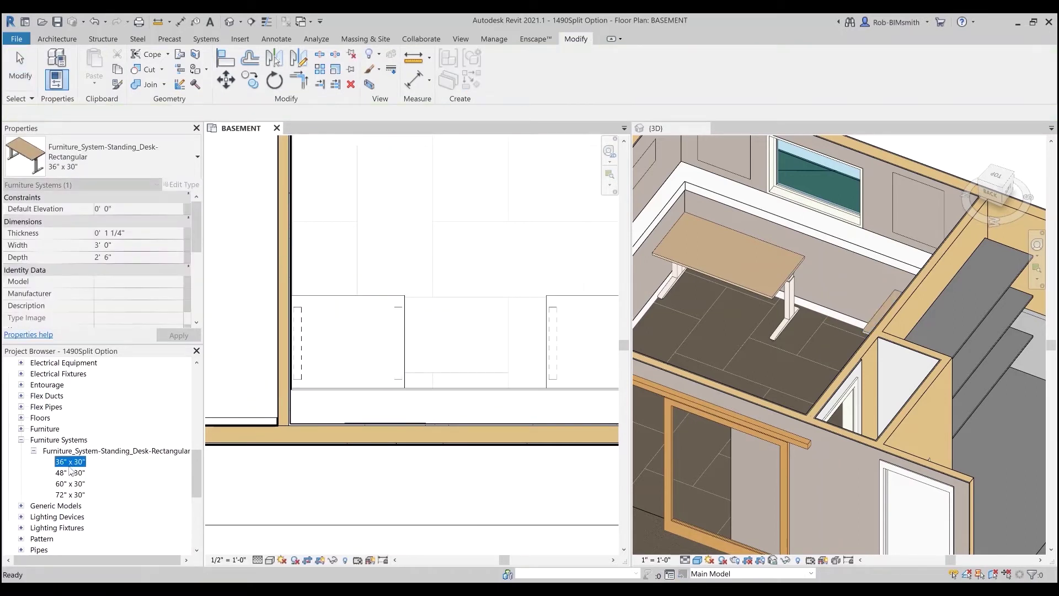
click(113, 452)
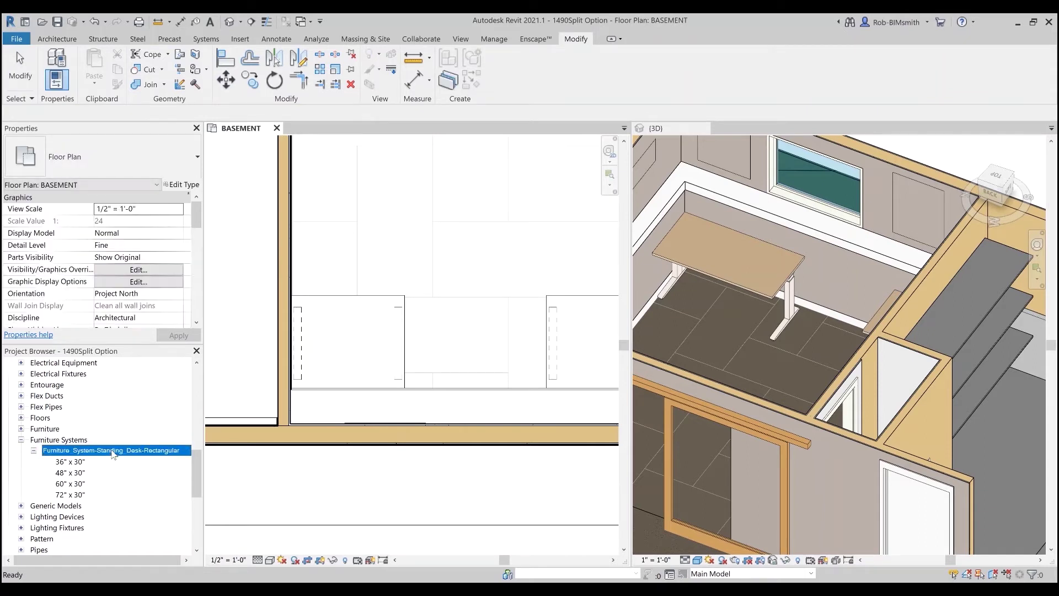
click(392, 288)
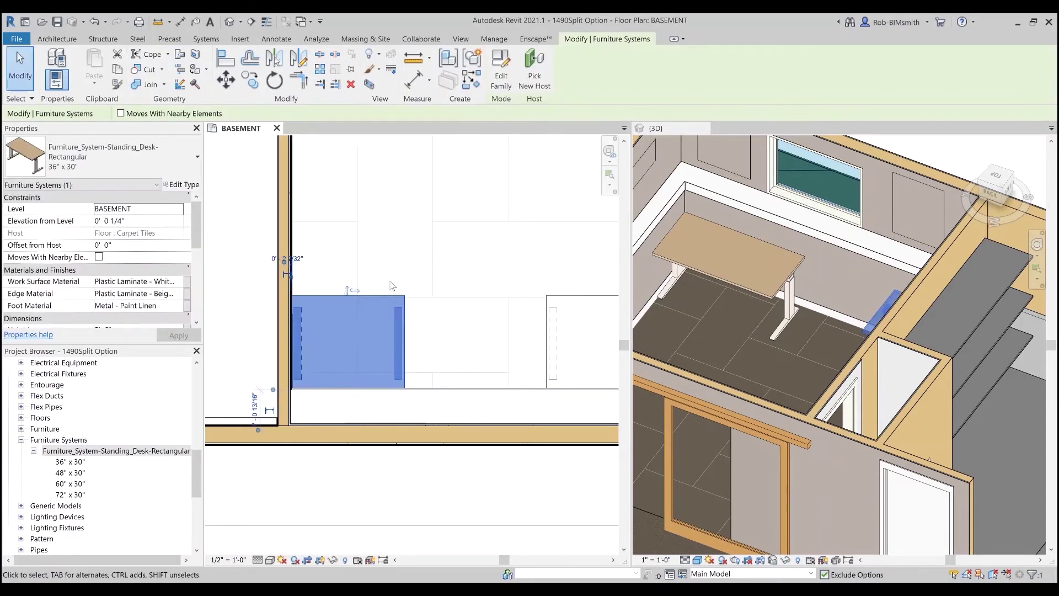
key(Escape)
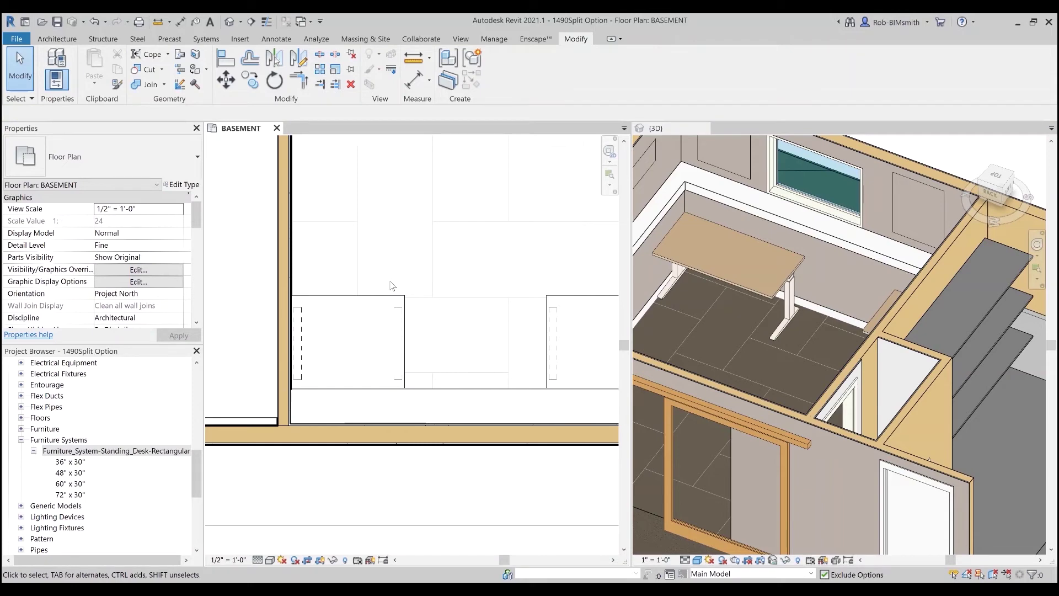
click(70, 453)
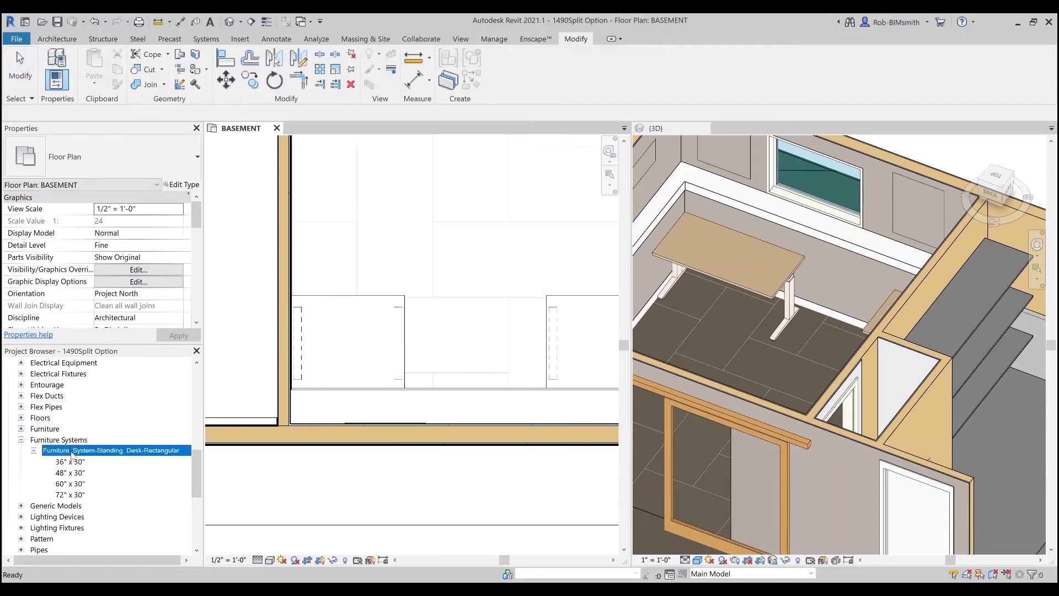
right_click(71, 456)
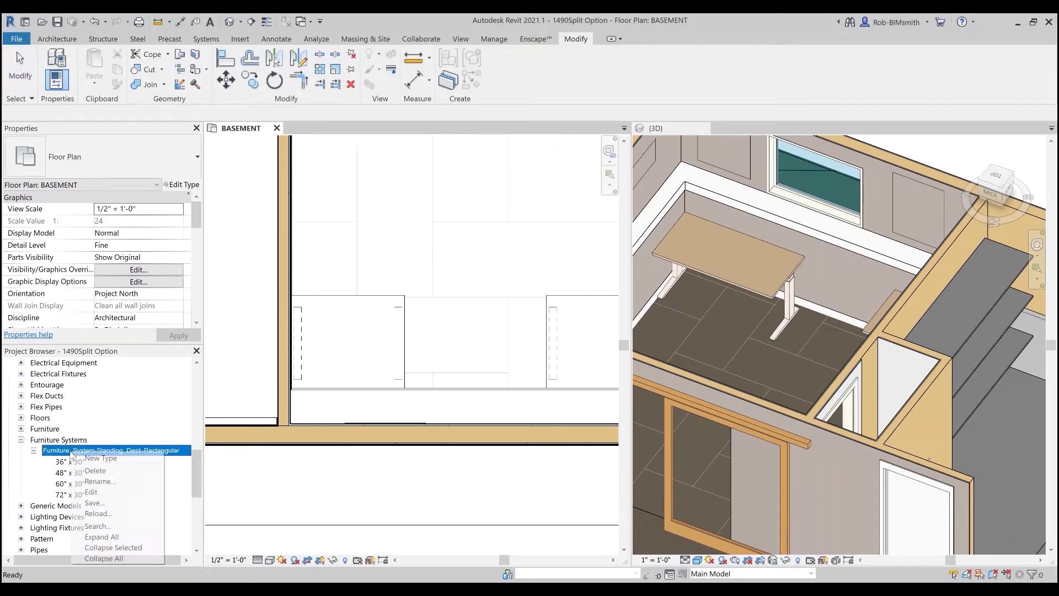
Reload the standing desk family file and load its 48" x 24" type
click(98, 514)
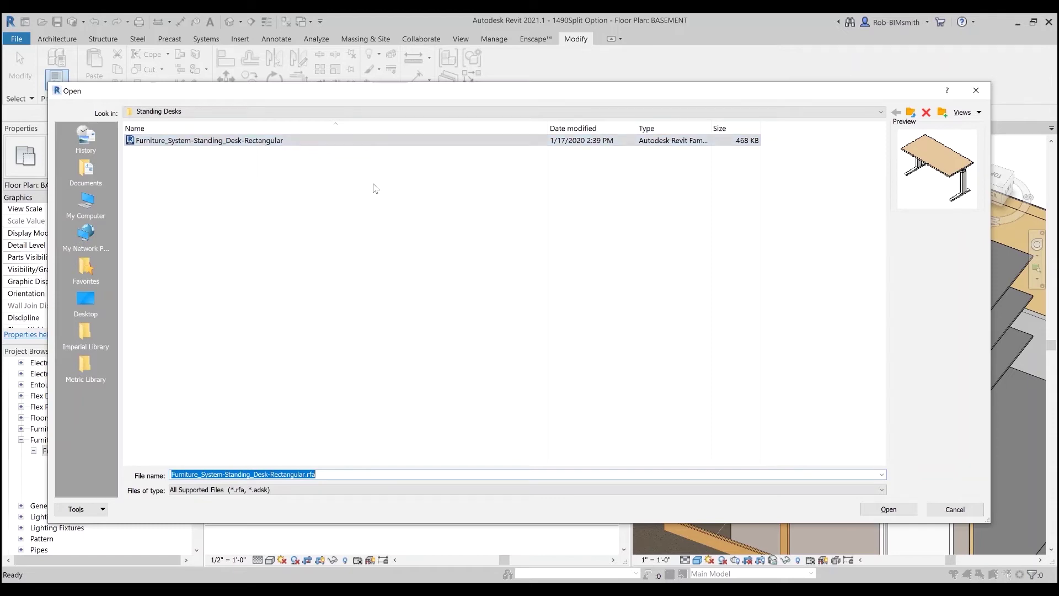
click(889, 509)
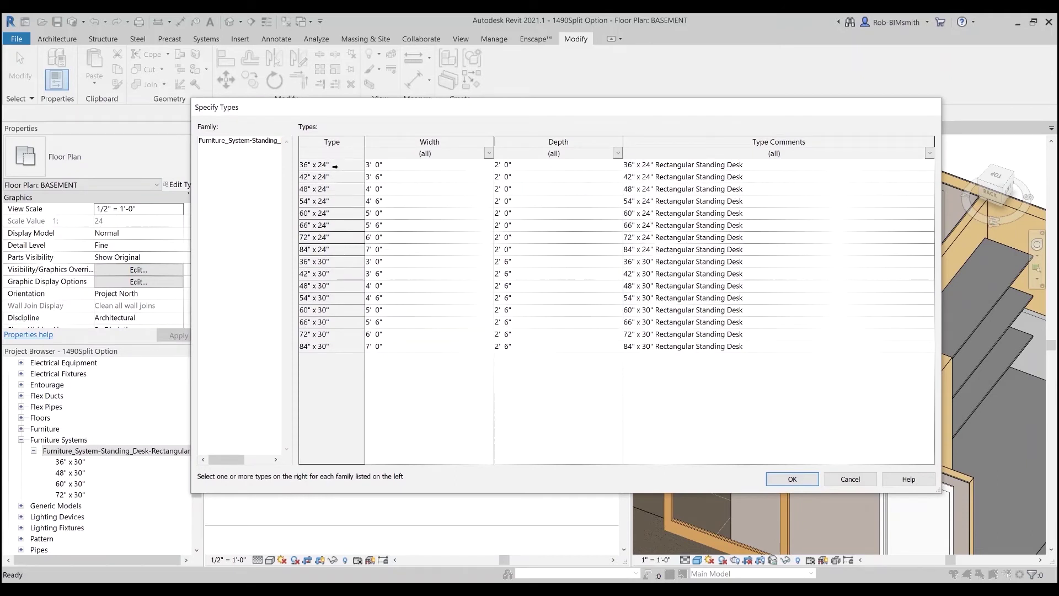
click(335, 166)
click(334, 189)
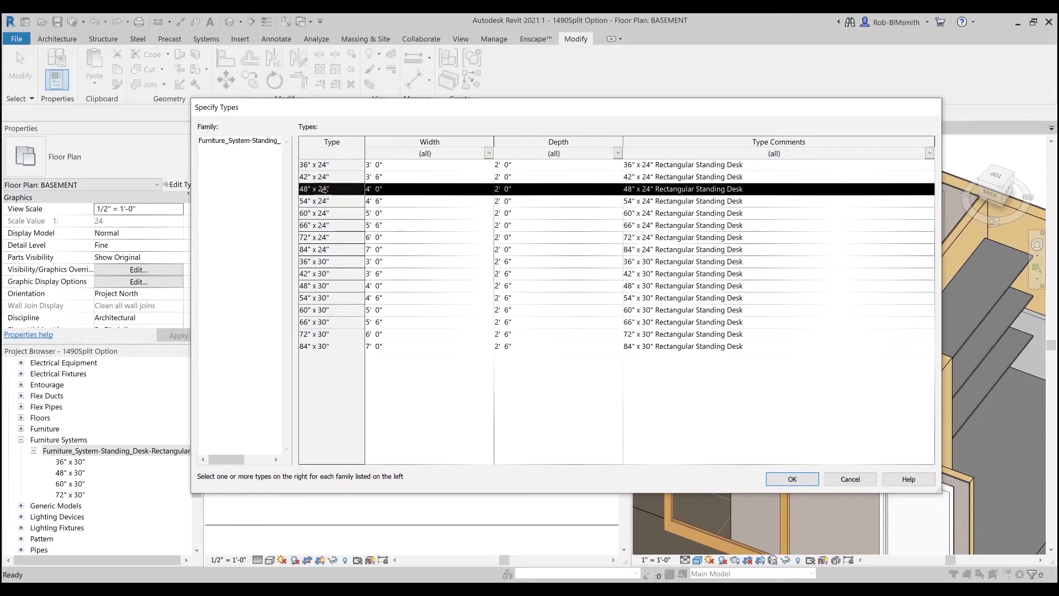
click(792, 479)
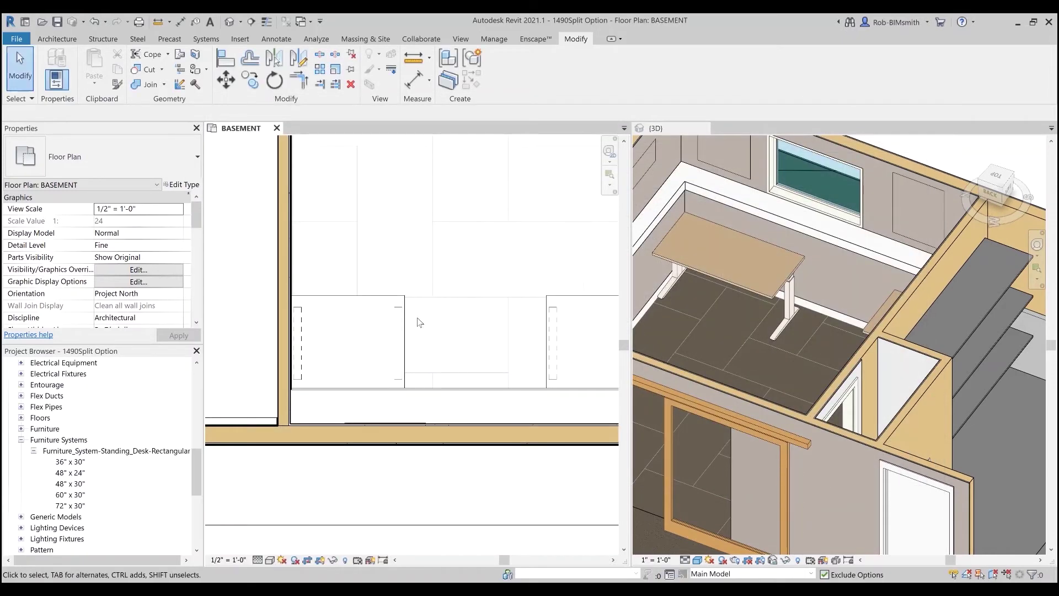
Change the second basement desk to the 48" x 24" type
click(386, 331)
click(110, 157)
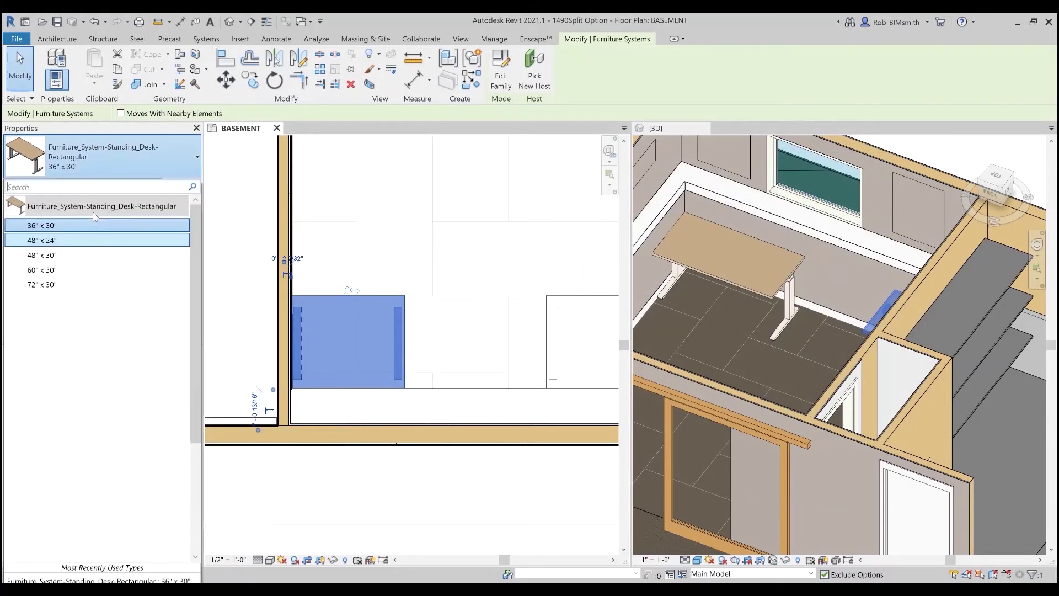
click(81, 244)
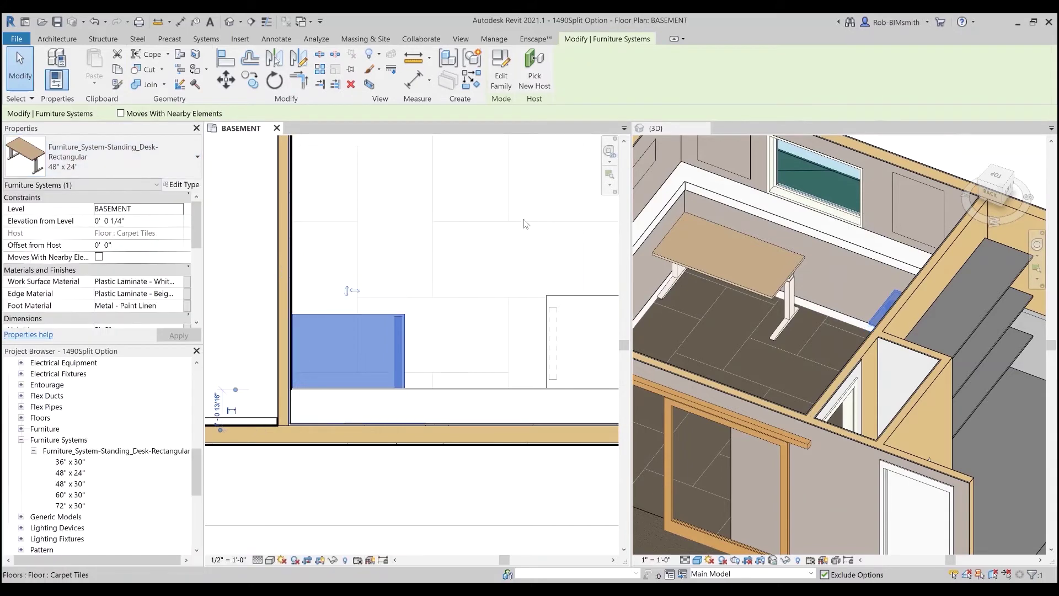
click(409, 350)
click(403, 331)
Nudge the desk right and align its left edge to the wall face
key(shift+Right)
key(shift+Right)
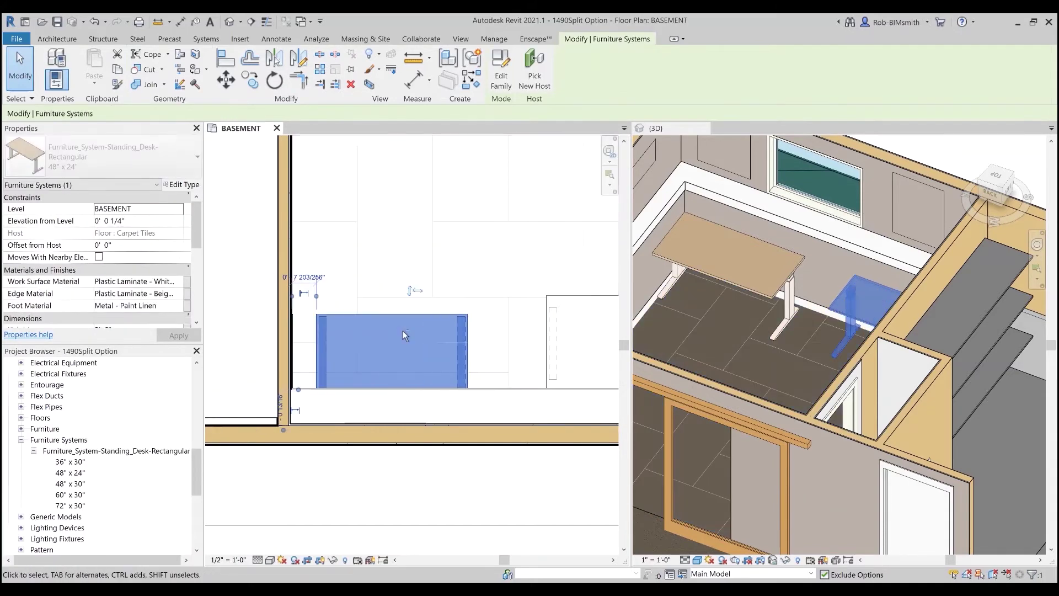
key(shift+Right)
key(a)
key(l)
scroll(320, 321, up, 5)
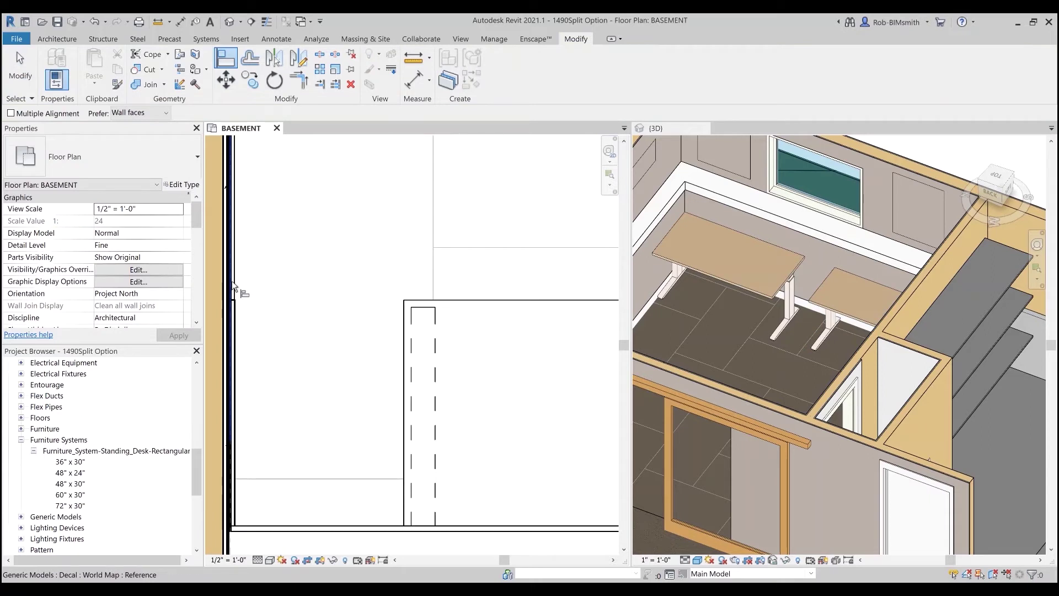
click(232, 286)
click(405, 329)
scroll(311, 321, down, 6)
key(Escape)
key(Escape)
middle_drag(479, 303, 437, 374)
scroll(332, 314, down, 1)
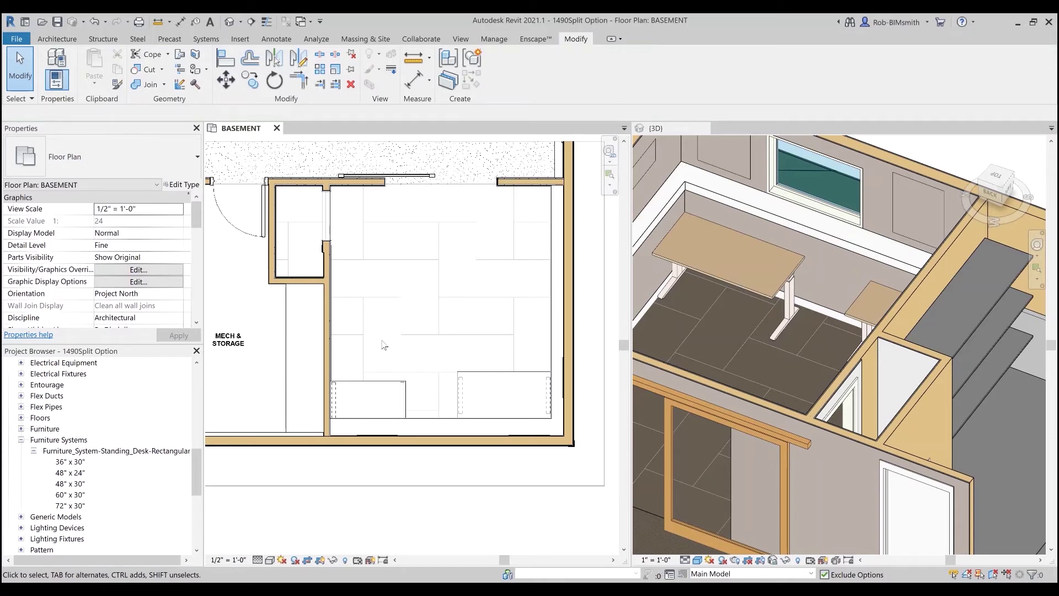
Bring up the Standing Desks folder and select the desk's .txt catalog file
click(513, 589)
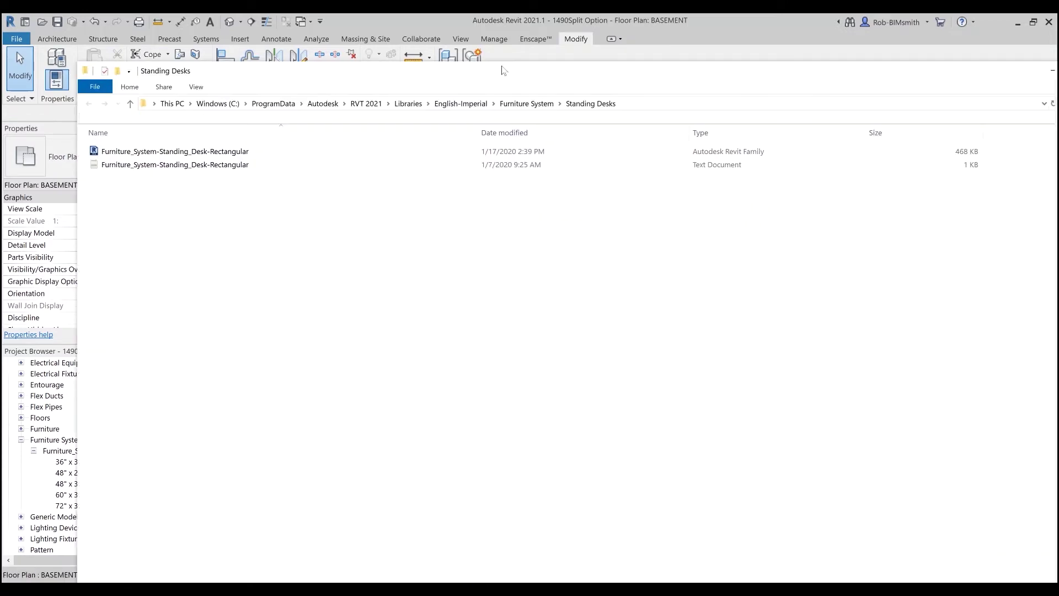
drag(392, 74, 487, 170)
click(237, 263)
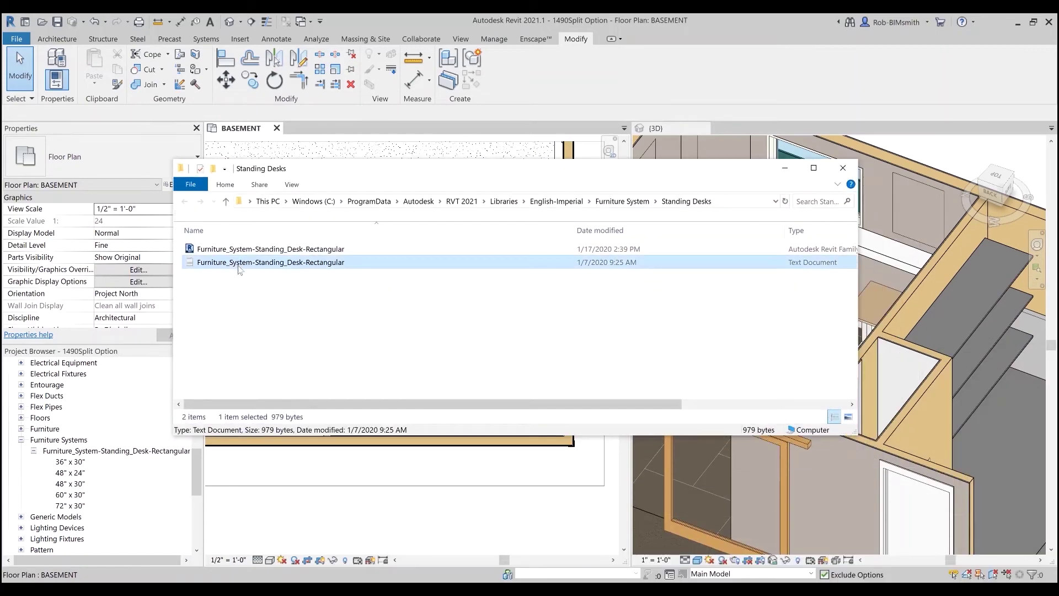
click(290, 250)
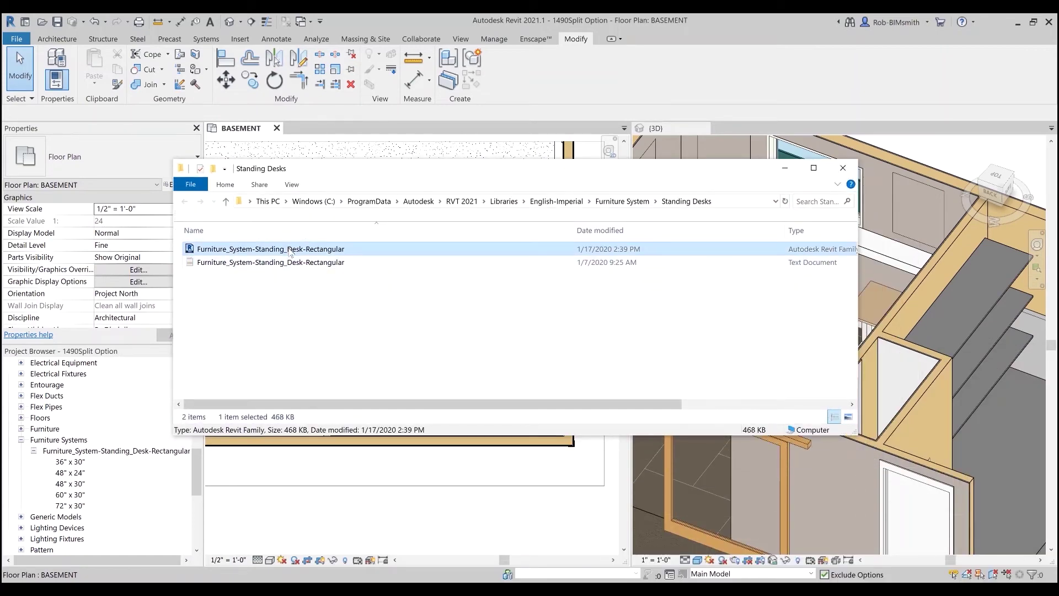
click(258, 265)
Rename the catalog to Furniture_System-Standing_Desk Rectangular, approving the administrator prompt
click(312, 264)
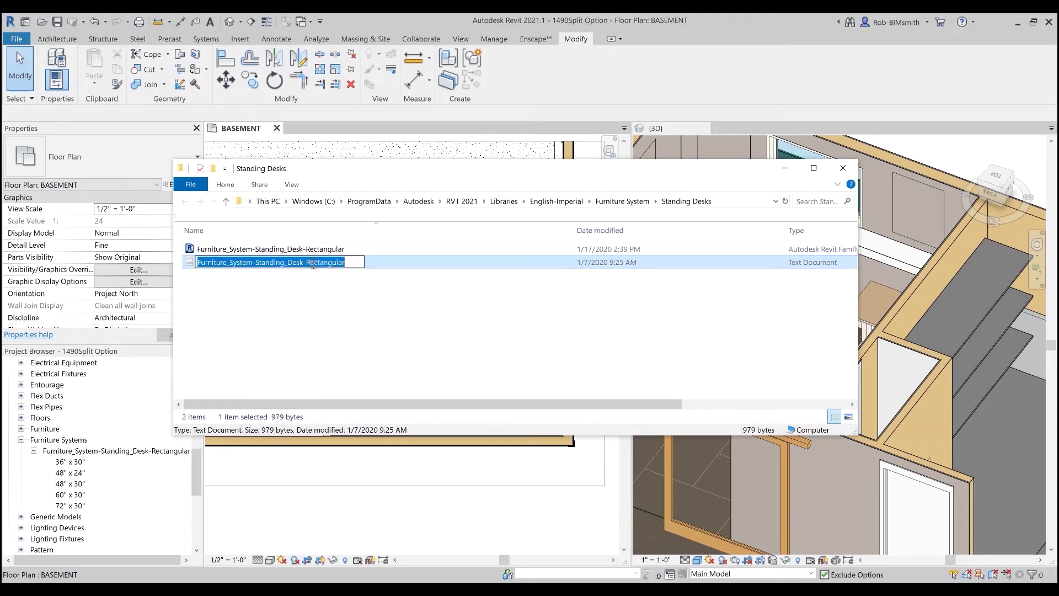
click(304, 263)
key(BackSpace)
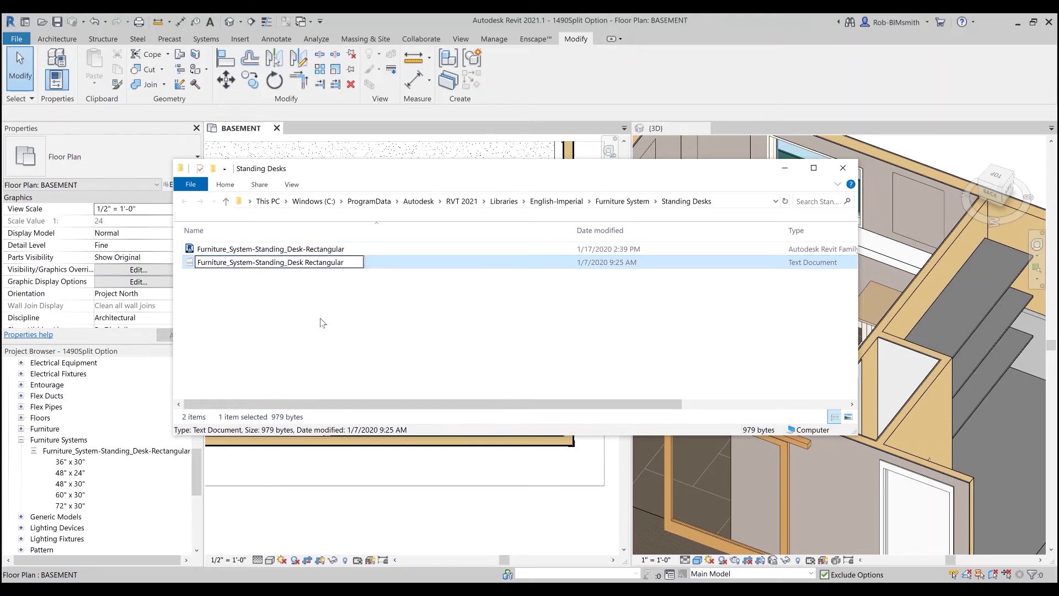
key(Return)
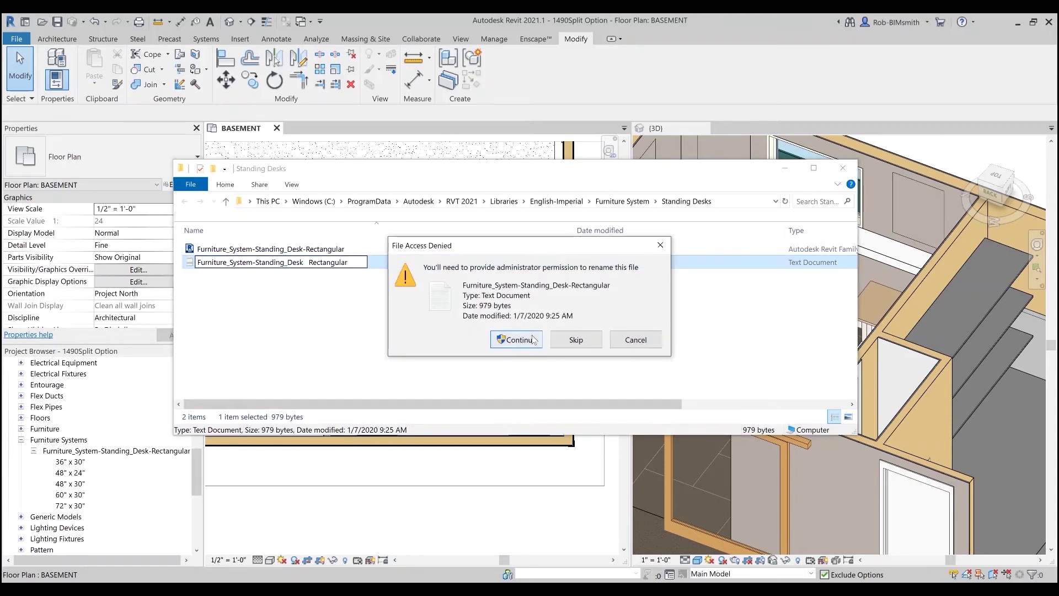
click(517, 339)
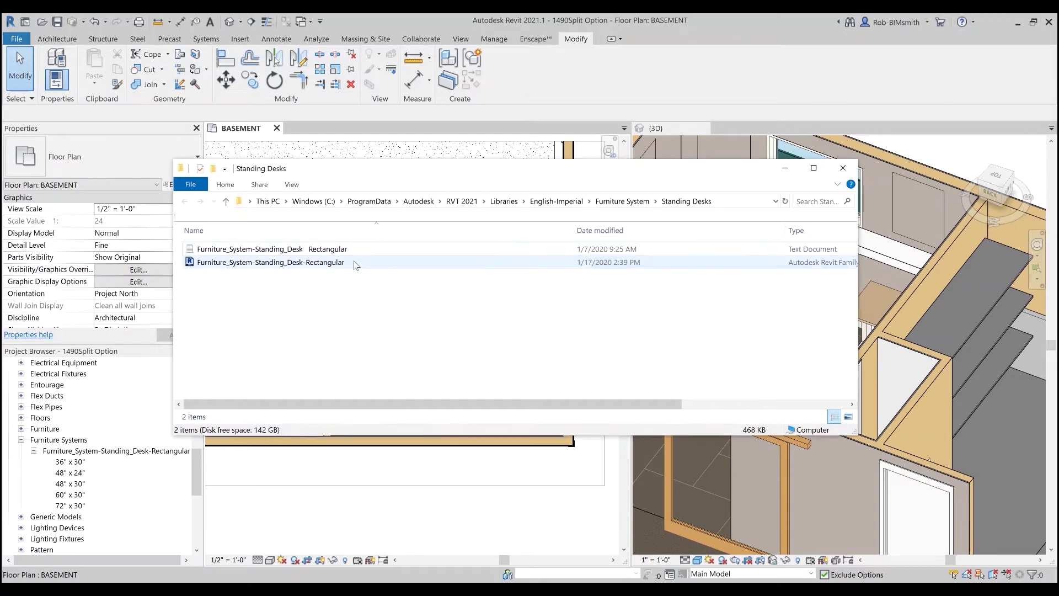
click(310, 252)
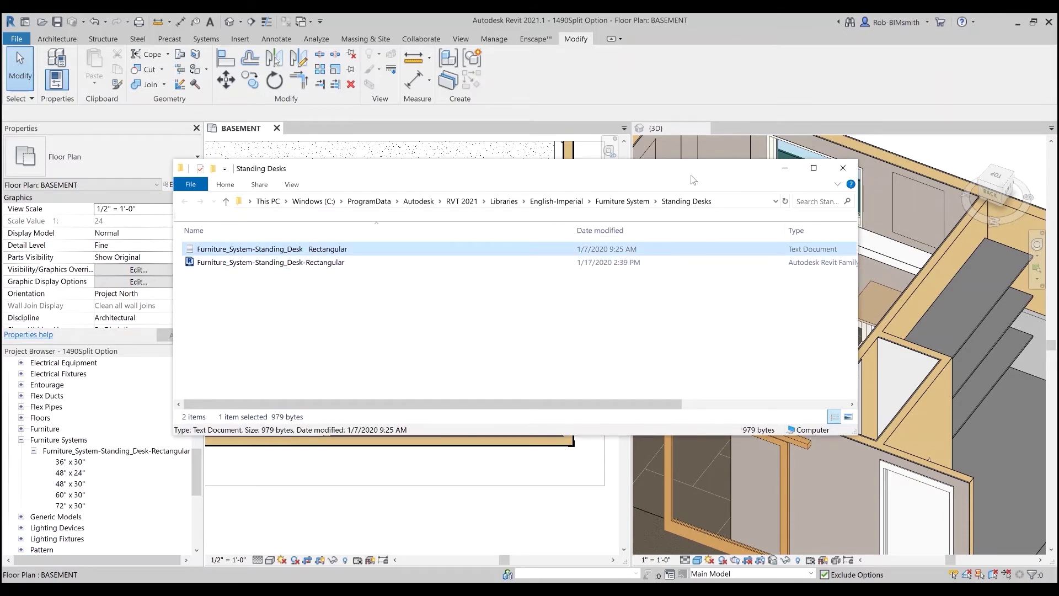
drag(691, 176, 881, 77)
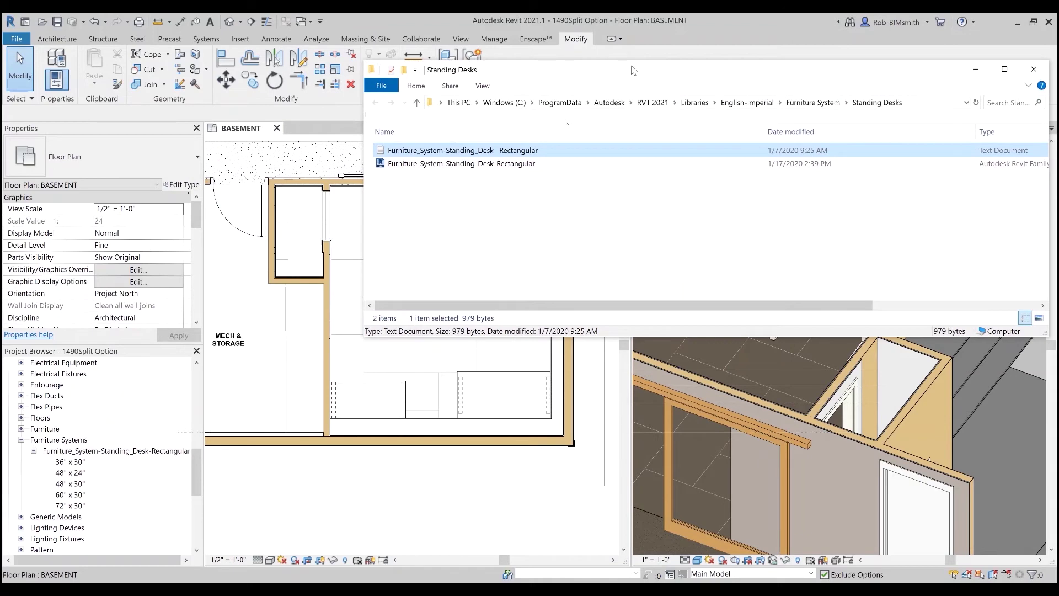
drag(634, 70, 582, 0)
Reload the standing desk family from its .rfa file in Standing Desks
click(90, 452)
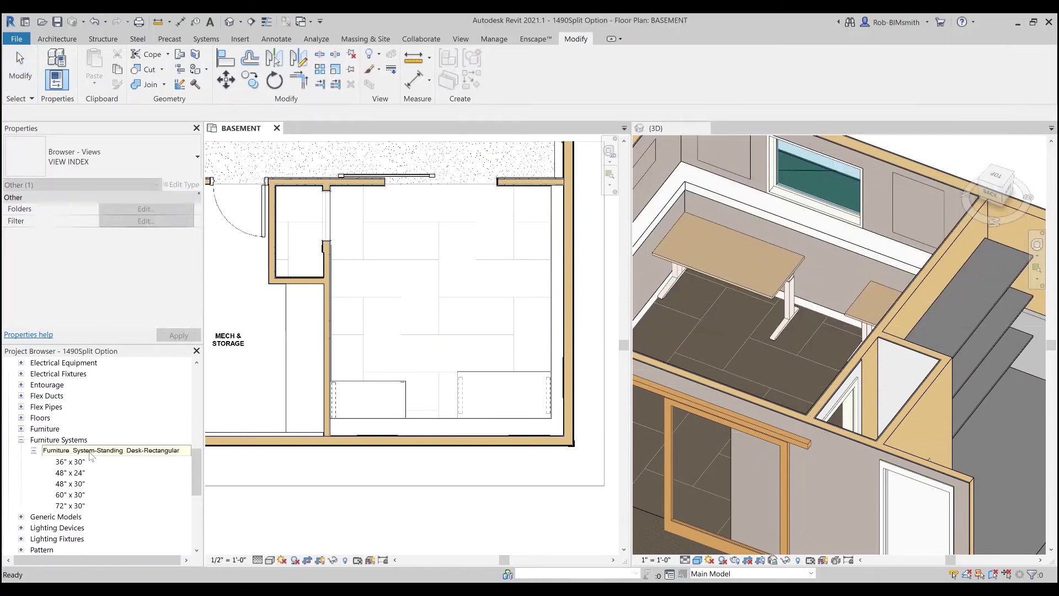
right_click(91, 454)
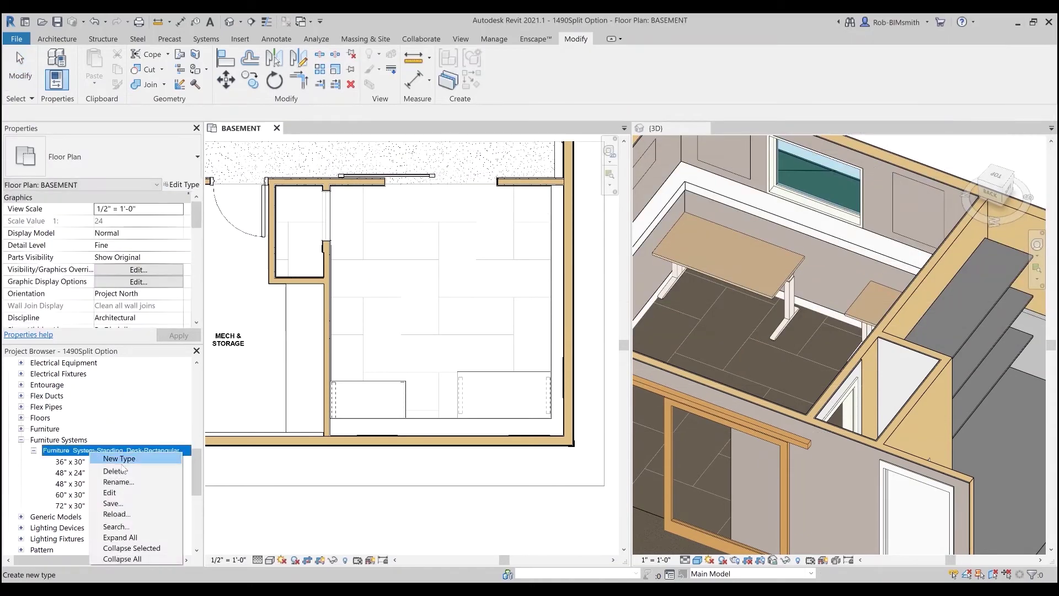
click(125, 514)
click(188, 141)
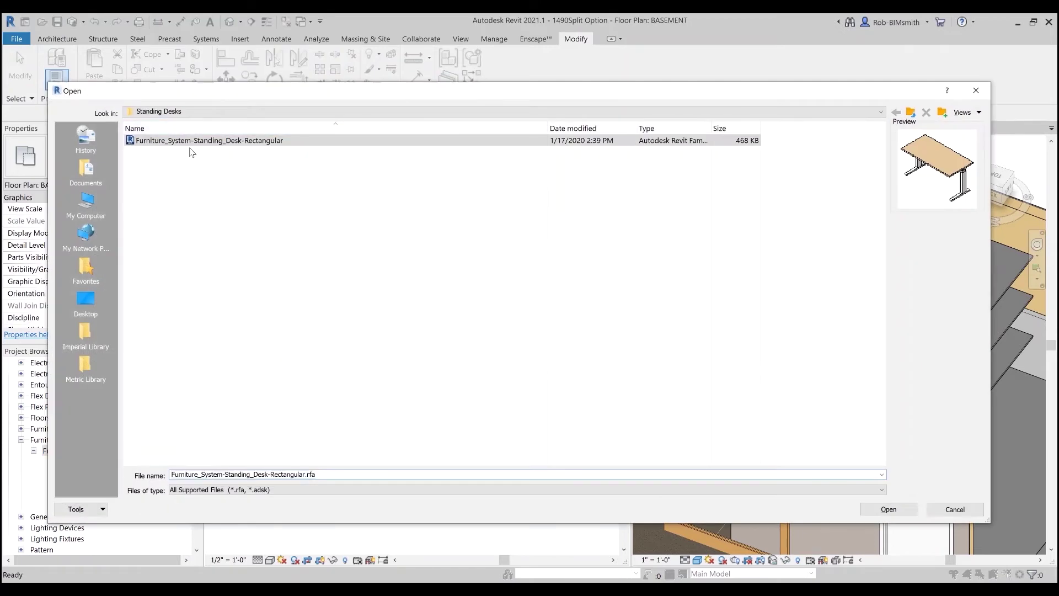
key(Return)
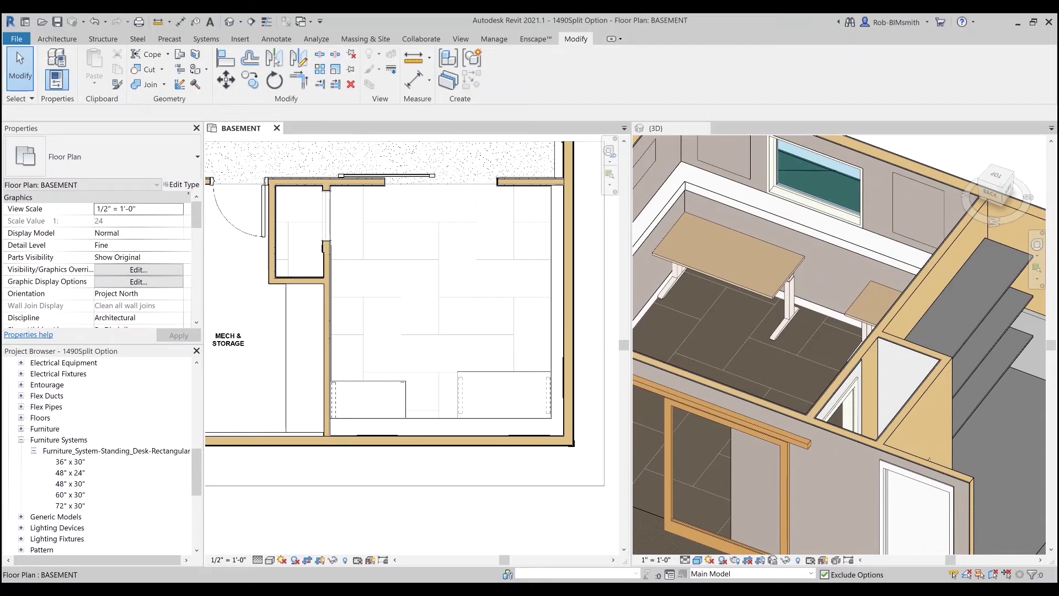
Bring the Standing Desks folder back and start renaming the text catalog file
drag(514, 14, 496, 158)
click(342, 245)
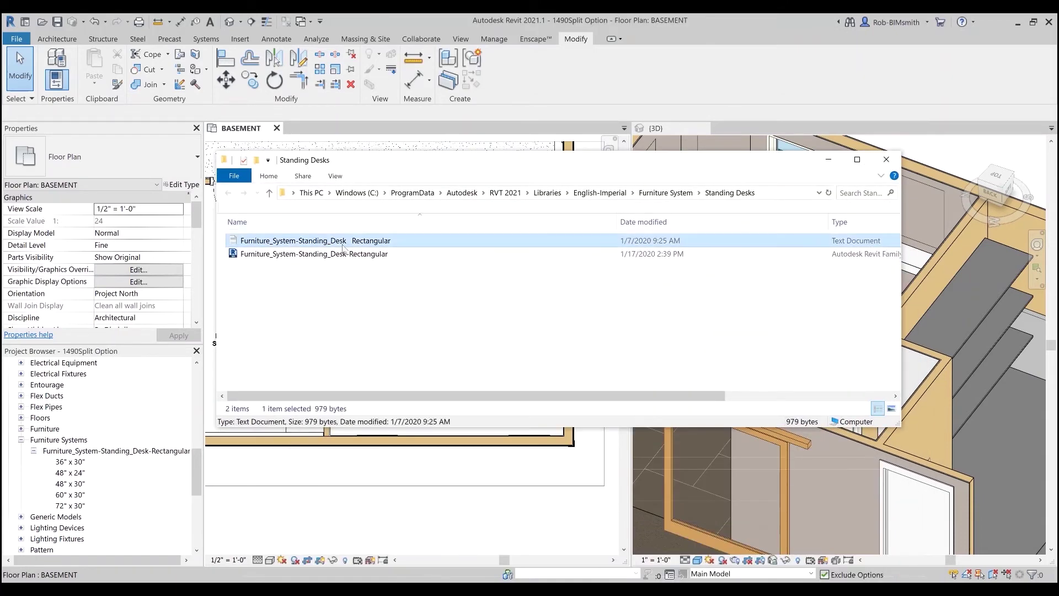
key(F2)
Replace the space before Rectangular with a hyphen, approve the rename, and leave Explorer
drag(350, 243, 355, 244)
text(-)
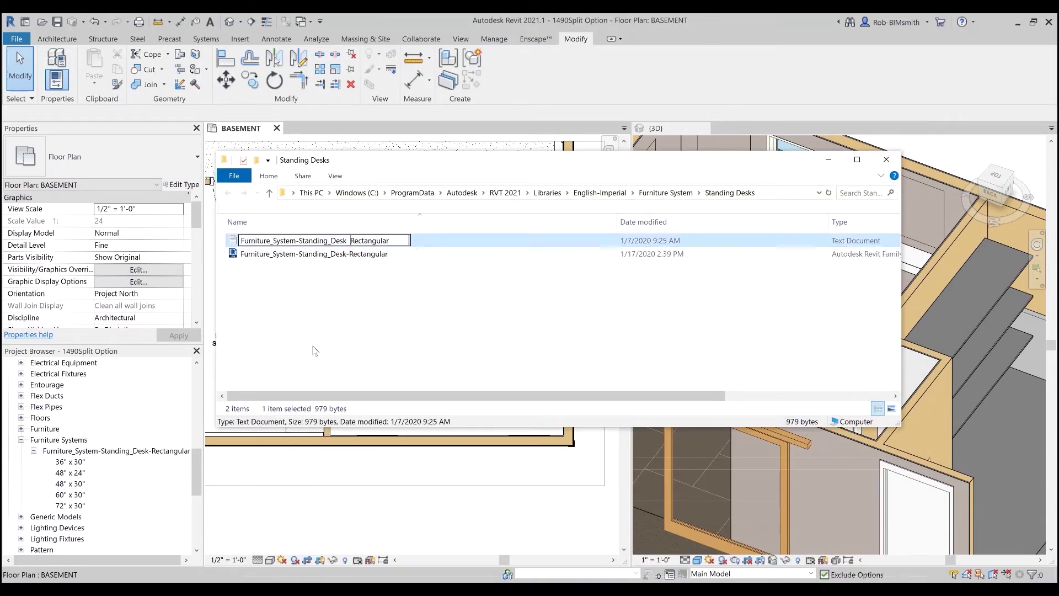
key(Return)
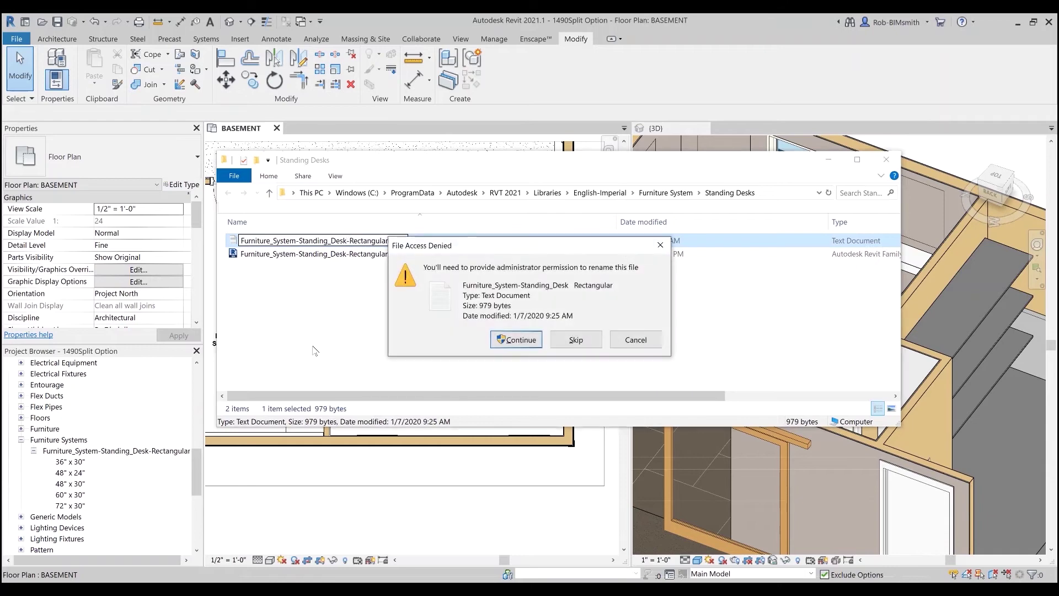
click(517, 339)
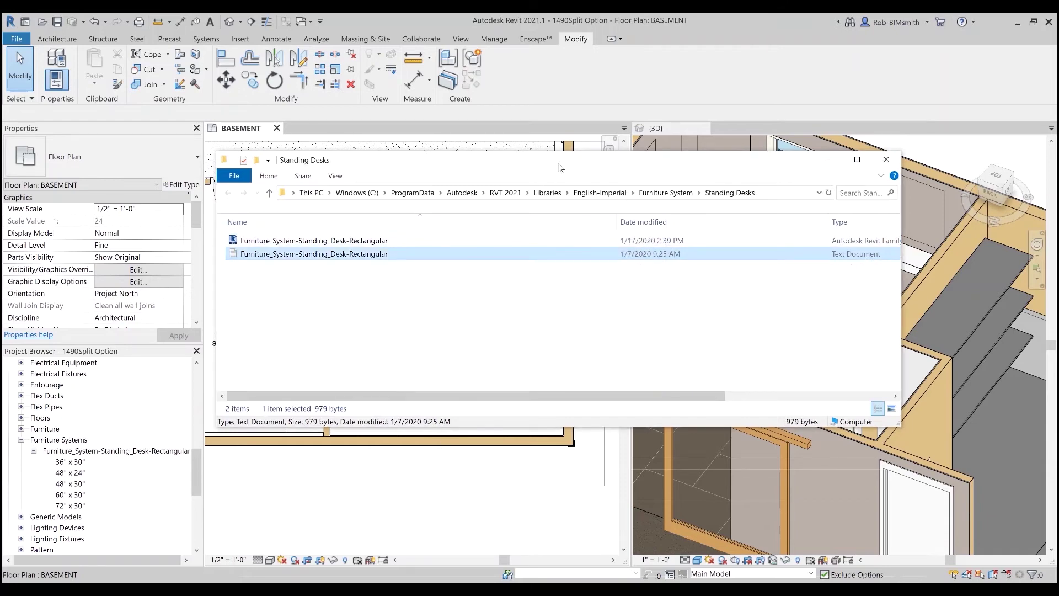
key(alt+Tab)
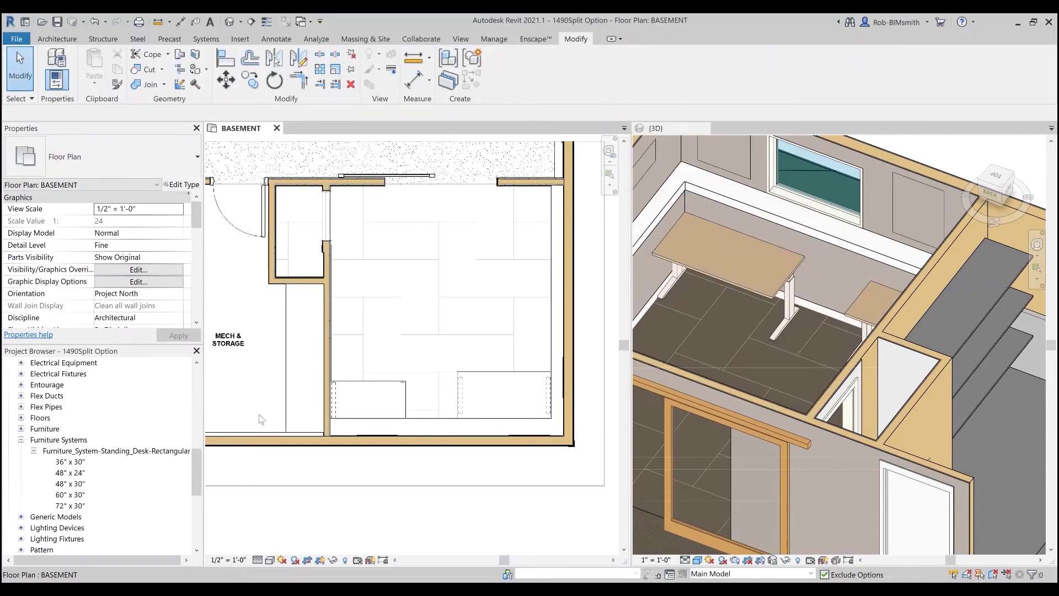
Reload the standing desk family and accept its 16-type catalog in Specify Types
right_click(106, 451)
click(147, 512)
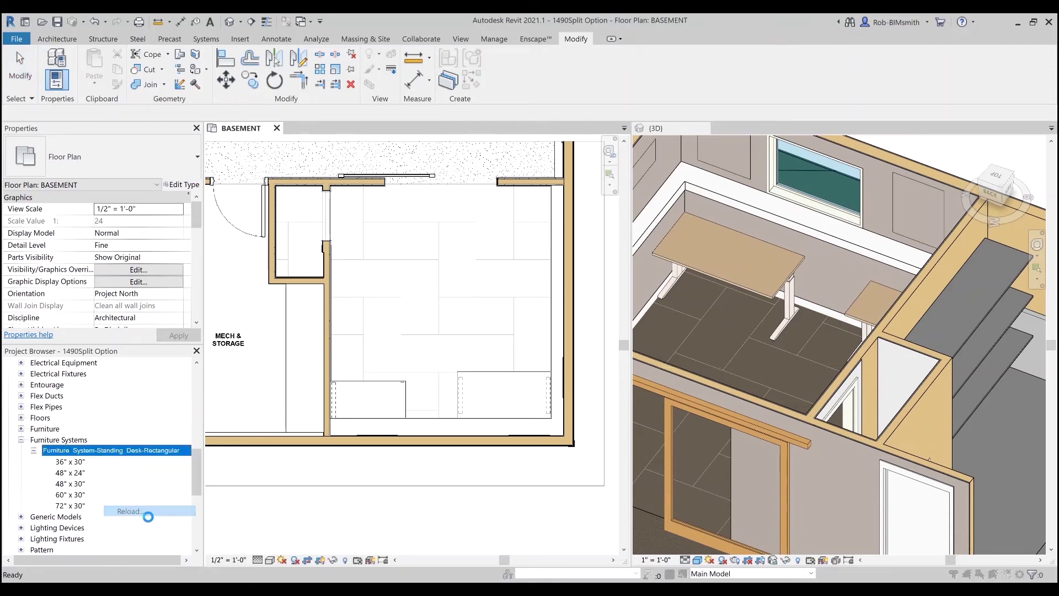
click(177, 153)
double_click(181, 141)
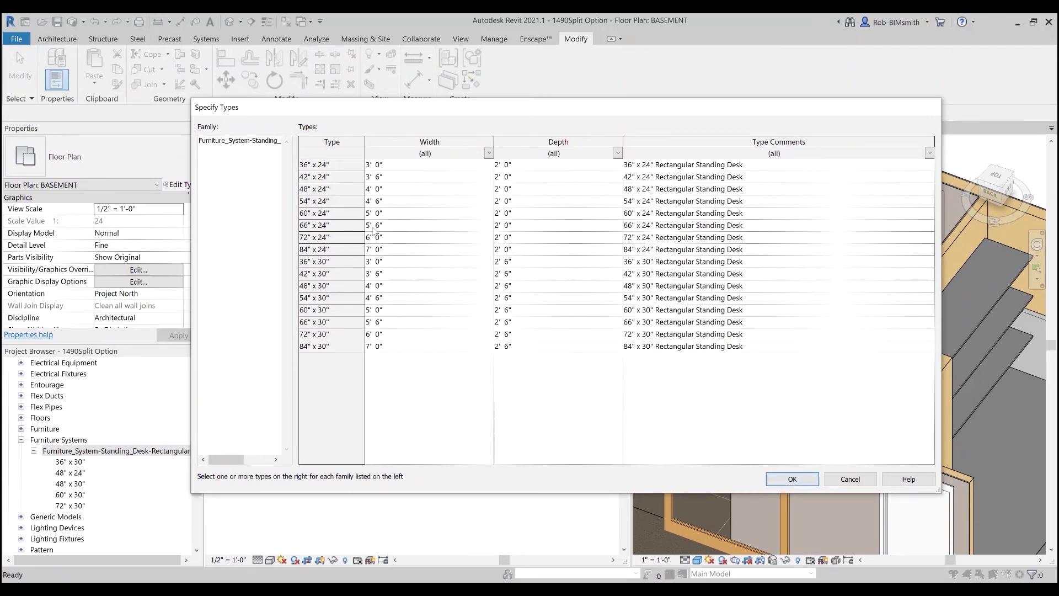
click(806, 479)
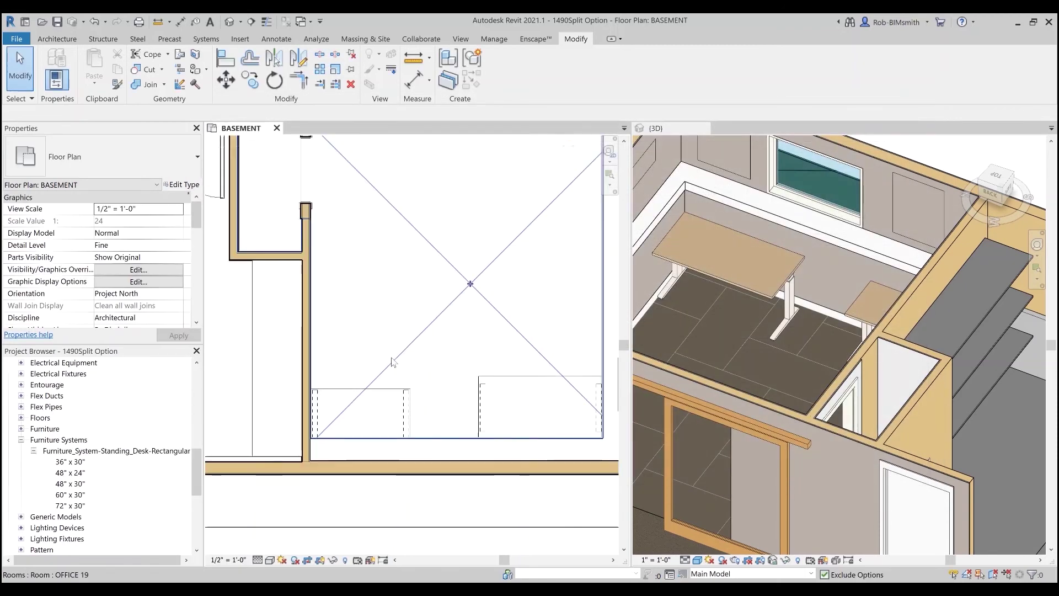
Start the DC detail component tool and load Nominal Cut Lumber-Section.rfa from 061100-Wood Framing to get its type catalog
scroll(491, 420, up, 5)
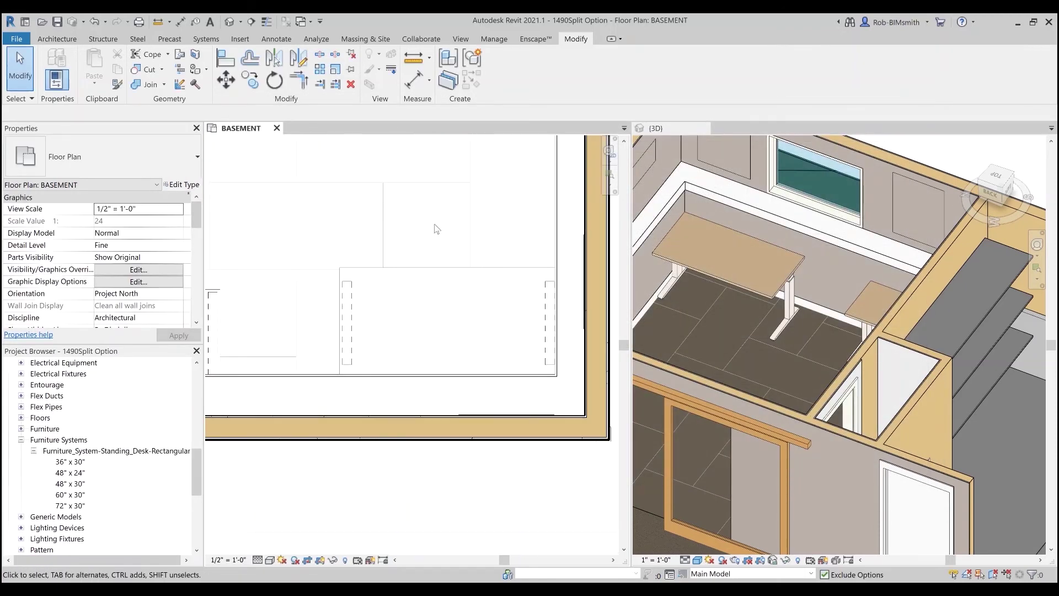
key(d)
key(c)
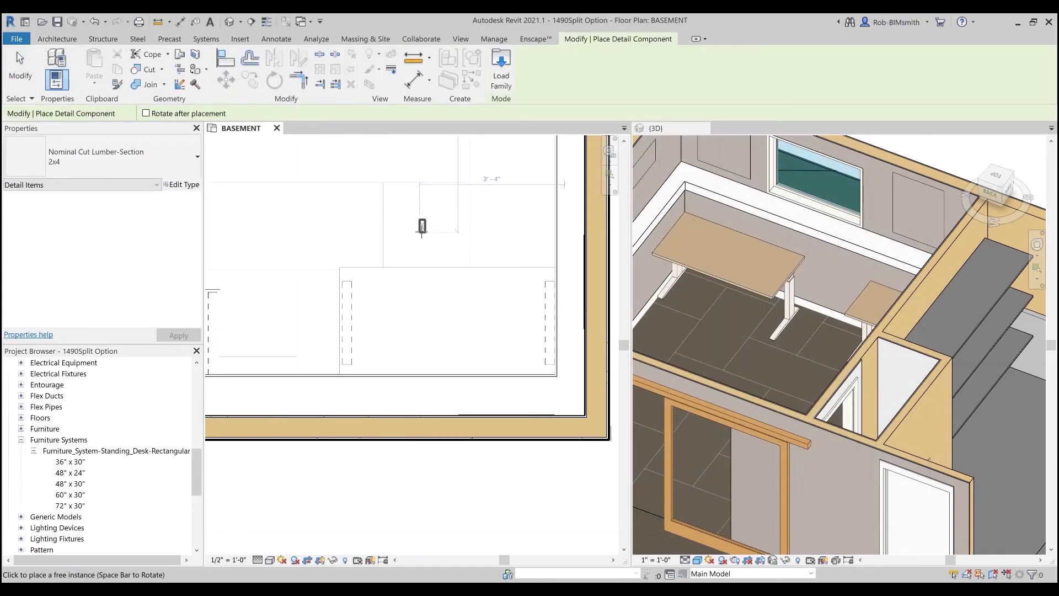
click(501, 71)
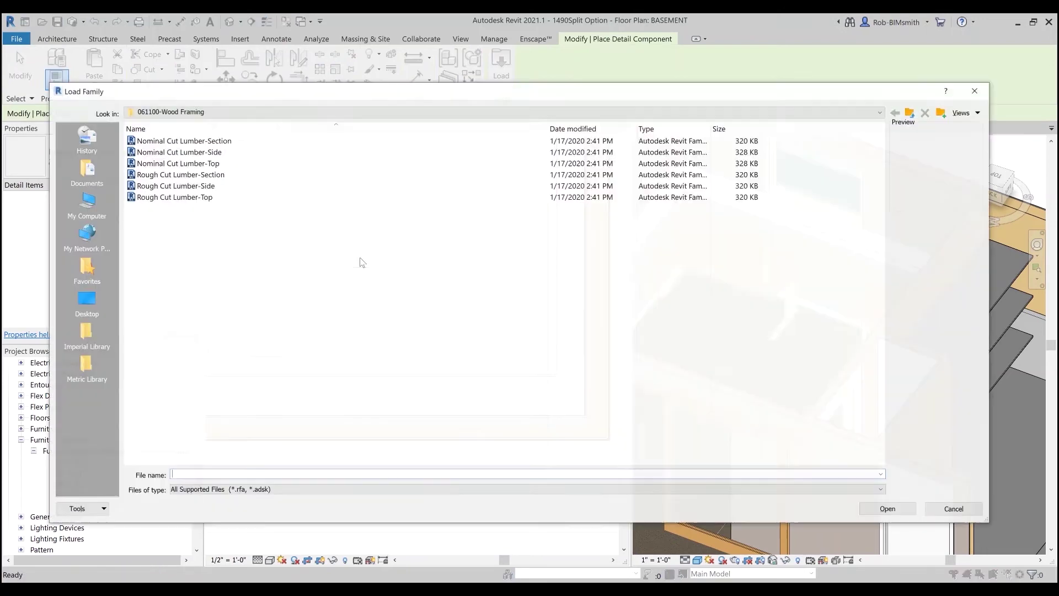
double_click(180, 140)
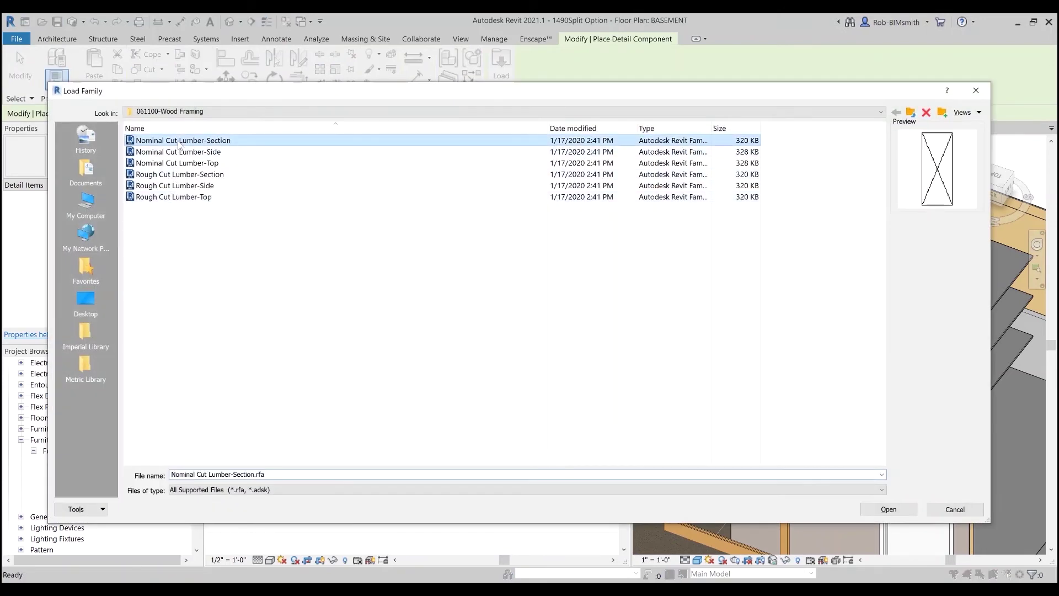
drag(427, 125, 420, 114)
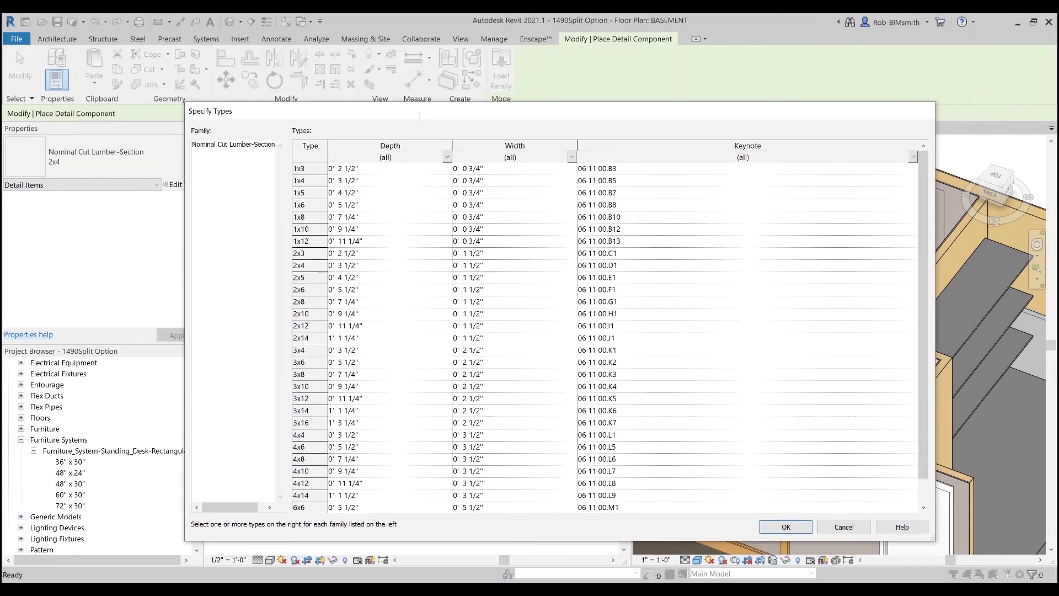
click(456, 111)
Filter the lumber catalog to 1 1/2" width and load the 2x3 through 2x8 types
drag(305, 255, 309, 338)
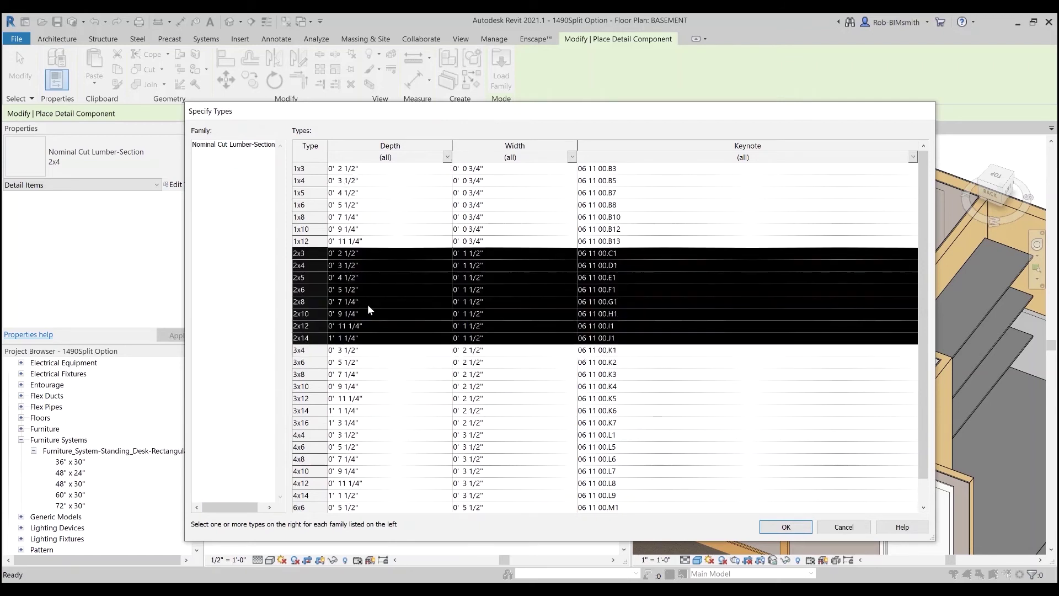
click(572, 157)
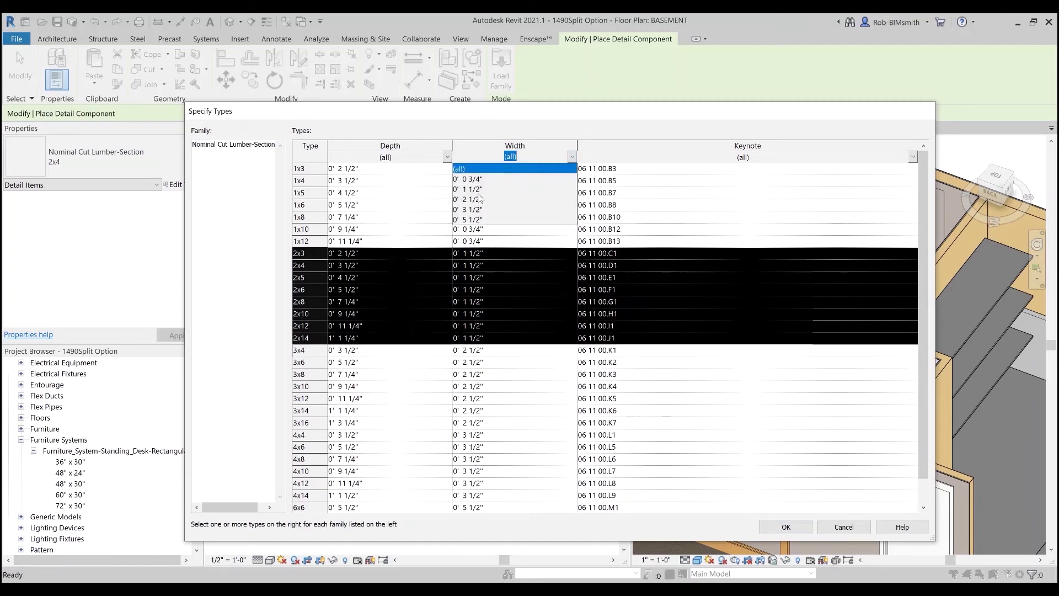
click(472, 190)
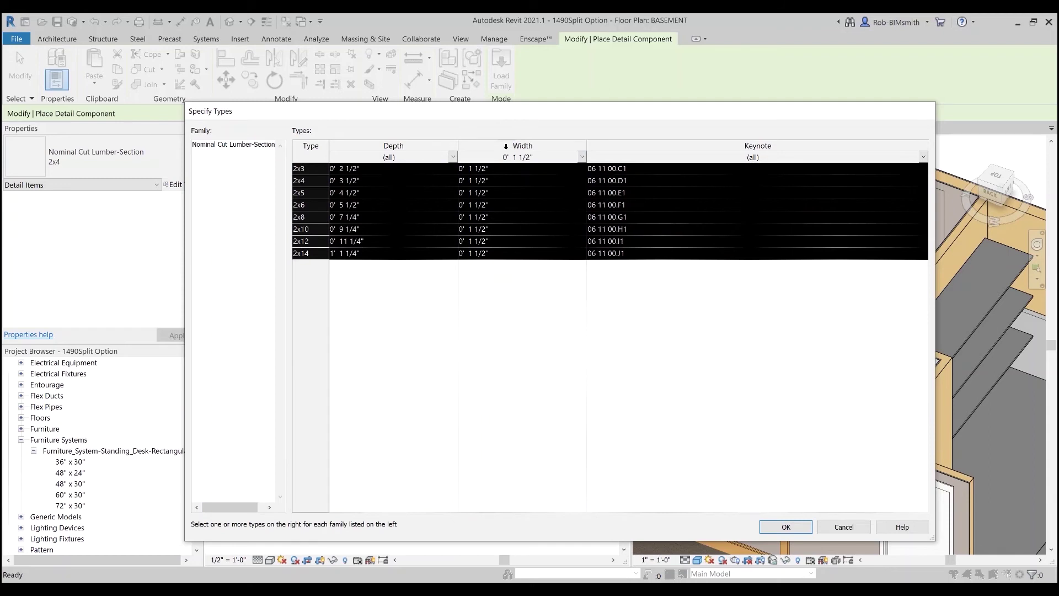
click(512, 316)
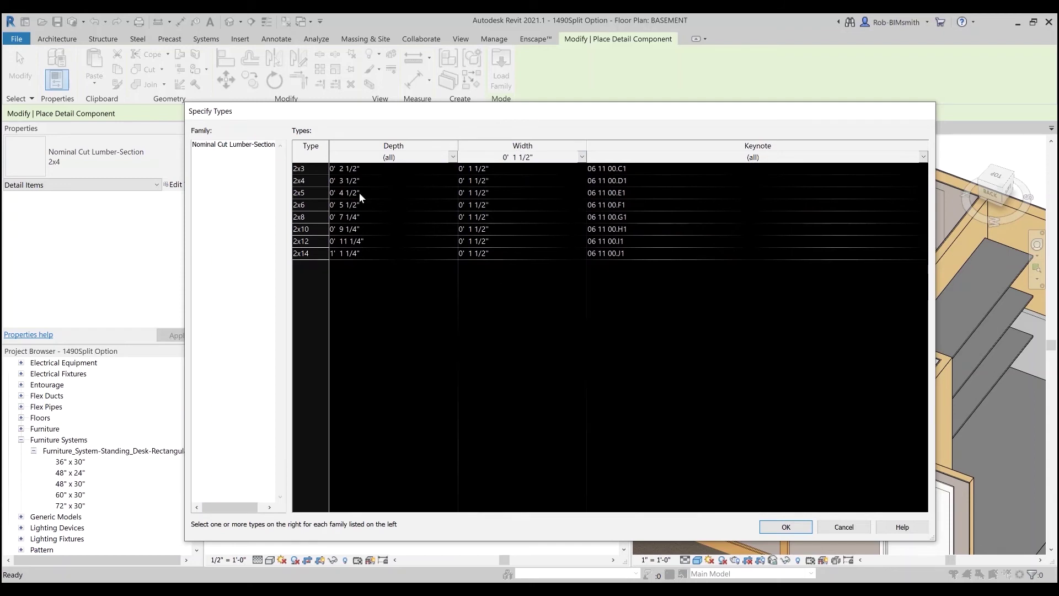
click(307, 229)
drag(312, 216, 315, 162)
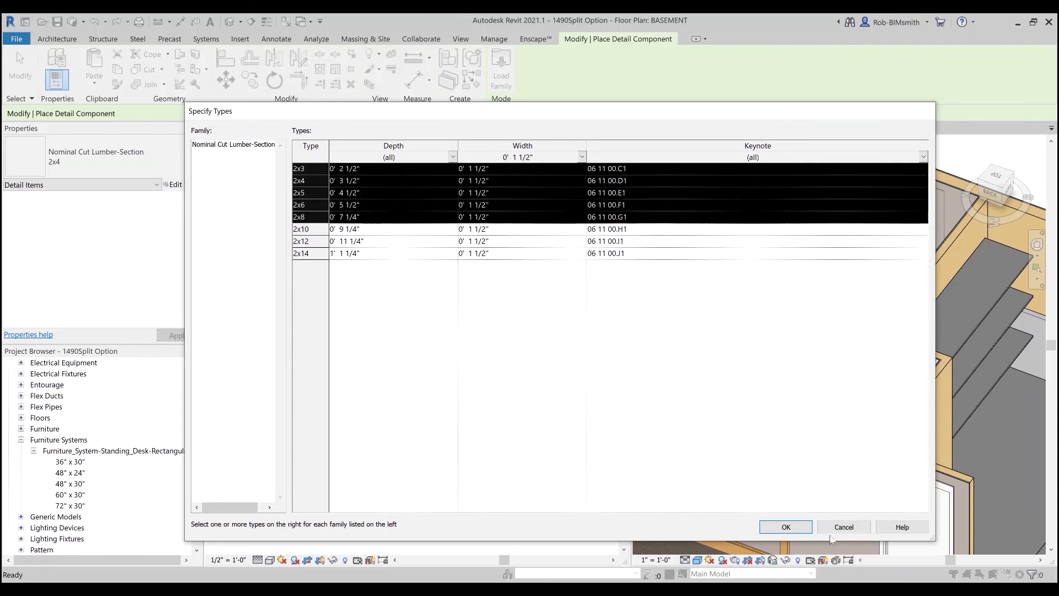
click(786, 527)
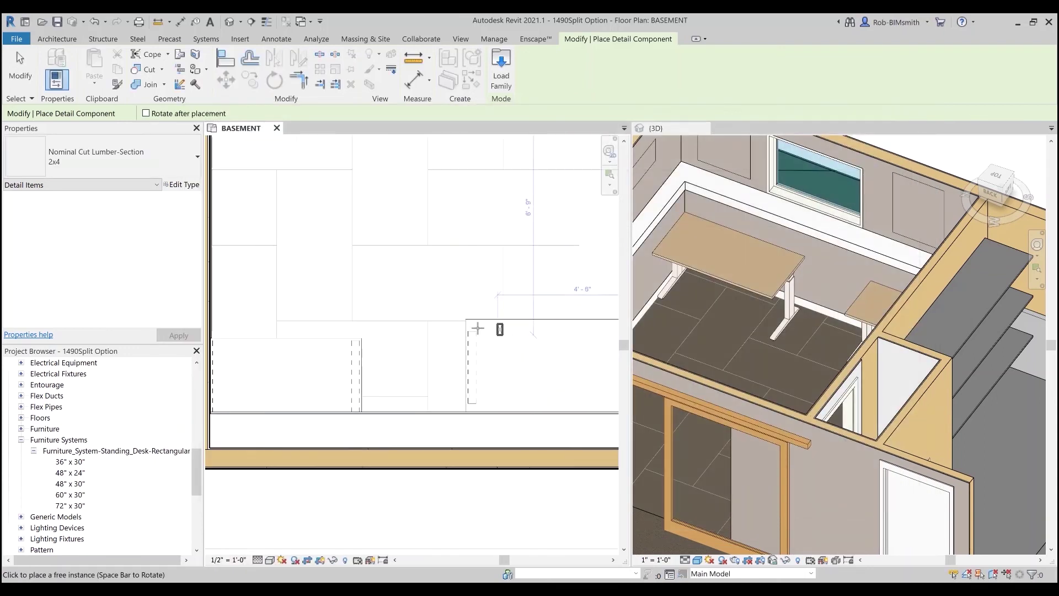
Check the available lumber types and place one 2x4 Nominal Cut Lumber-Section in the basement plan
scroll(478, 328, up, 3)
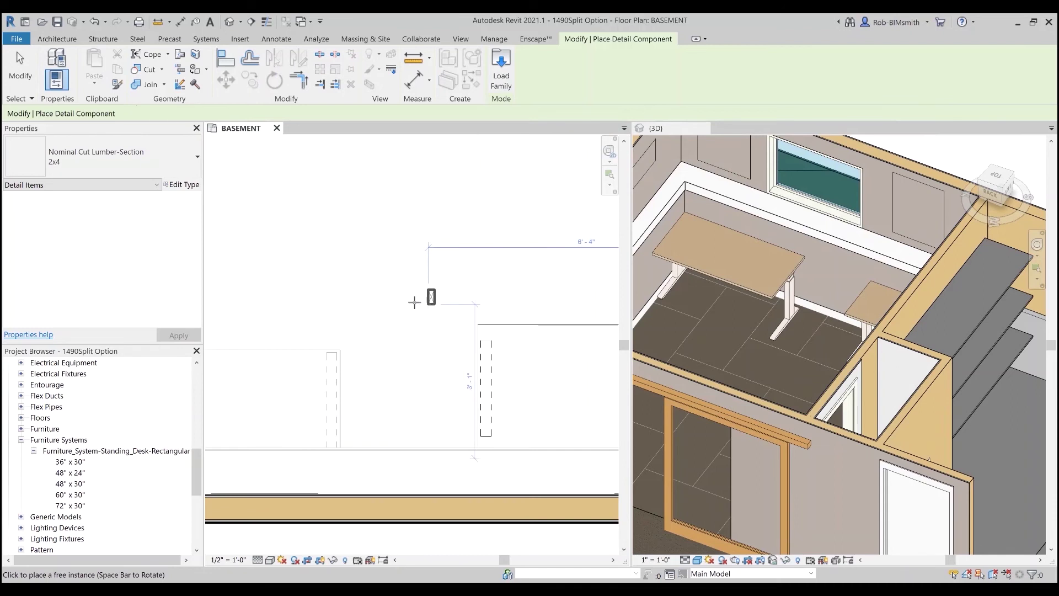
click(98, 163)
scroll(124, 297, up, 2)
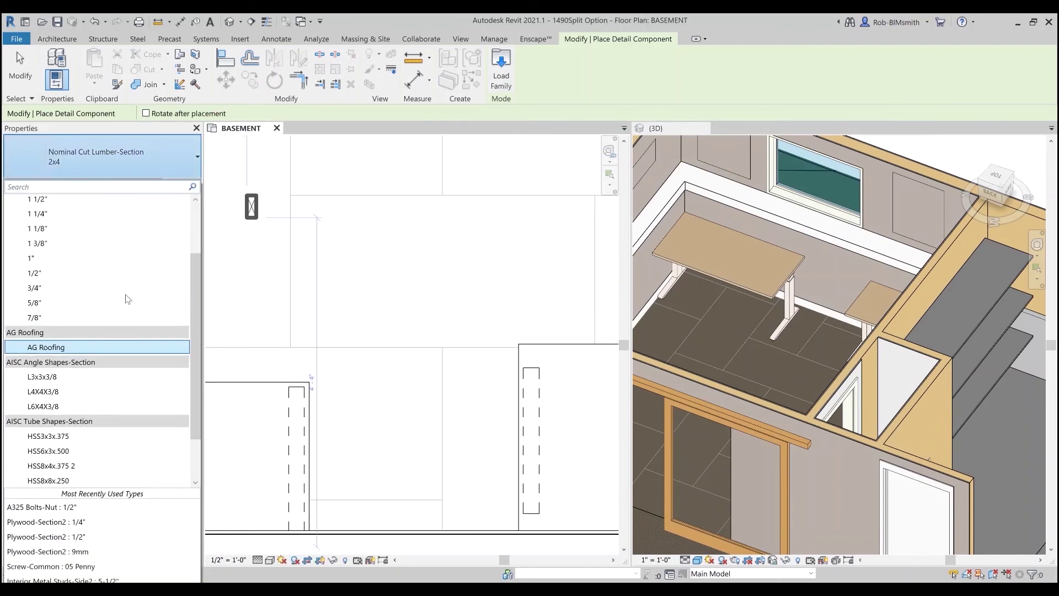
scroll(125, 293, up, 2)
key(Escape)
key(Escape)
scroll(454, 271, down, 2)
middle_drag(454, 271, 347, 253)
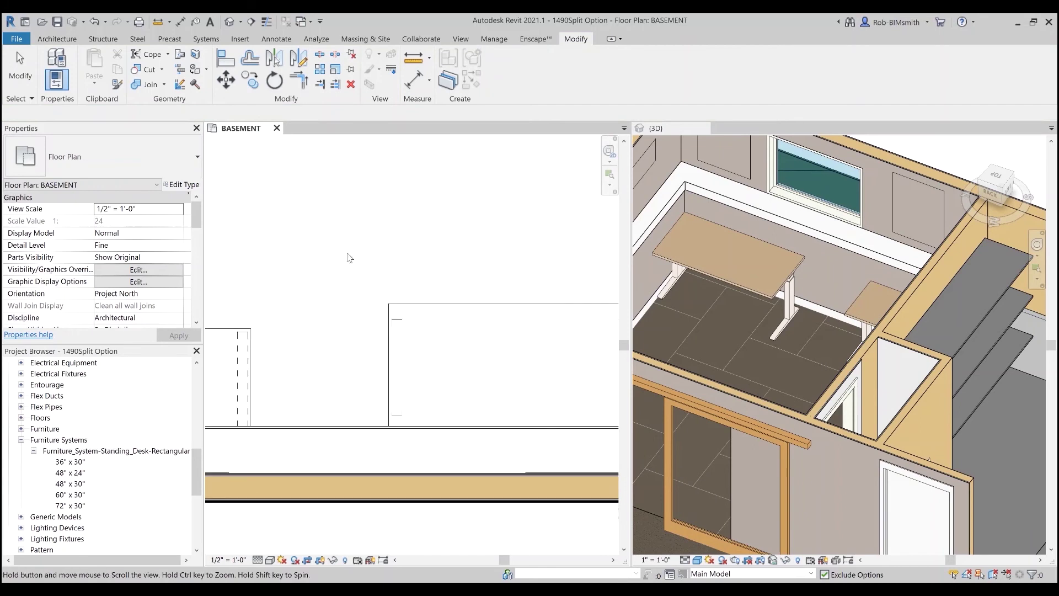
key(Return)
click(359, 260)
key(Escape)
key(Escape)
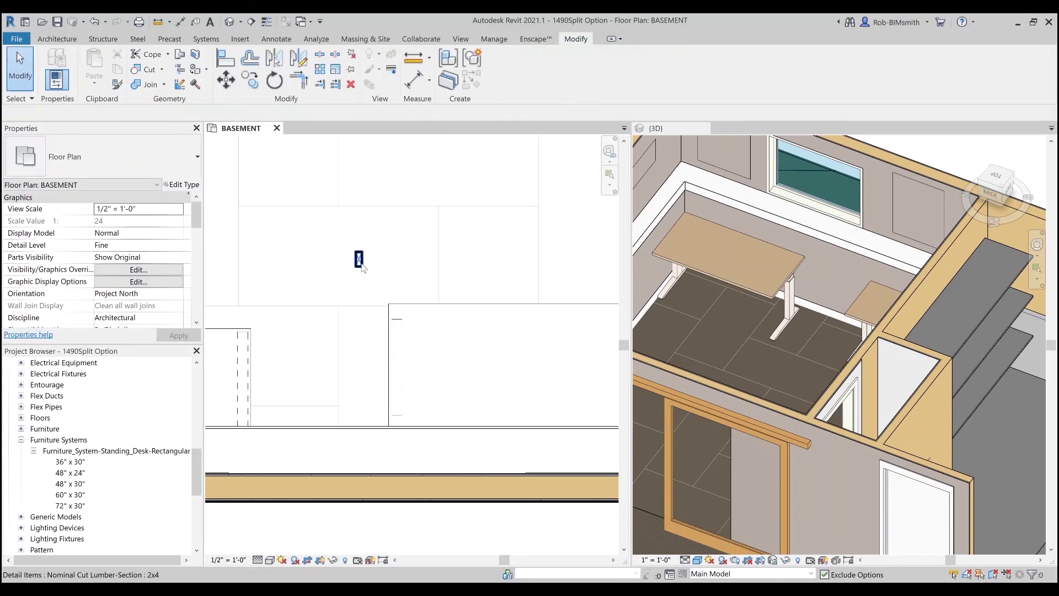
Select the placed 2x4 section, look through its type list without changing it, then delete it
click(360, 262)
click(77, 165)
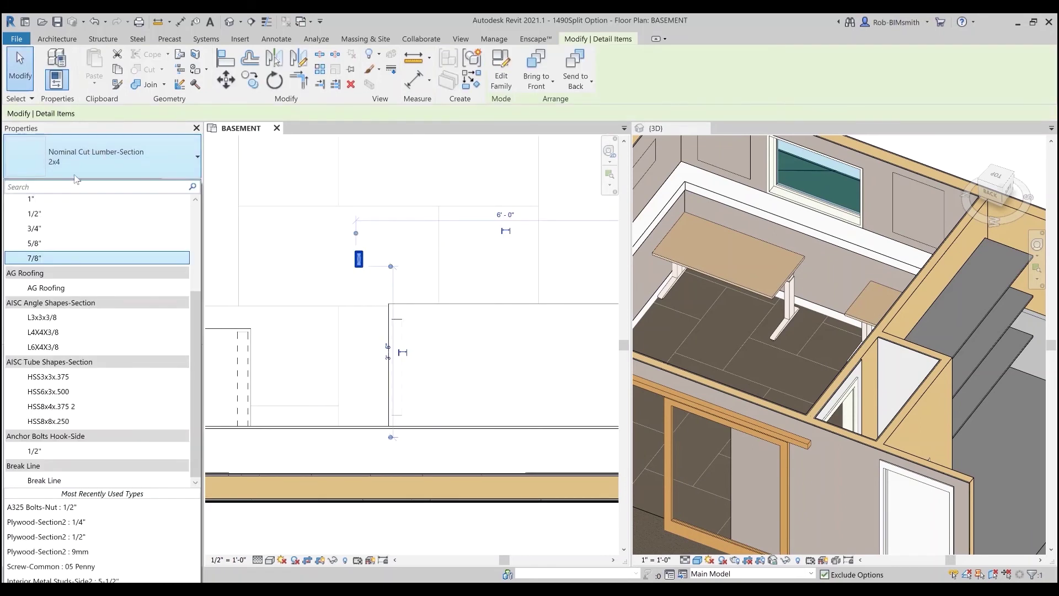
scroll(75, 342, up, 2)
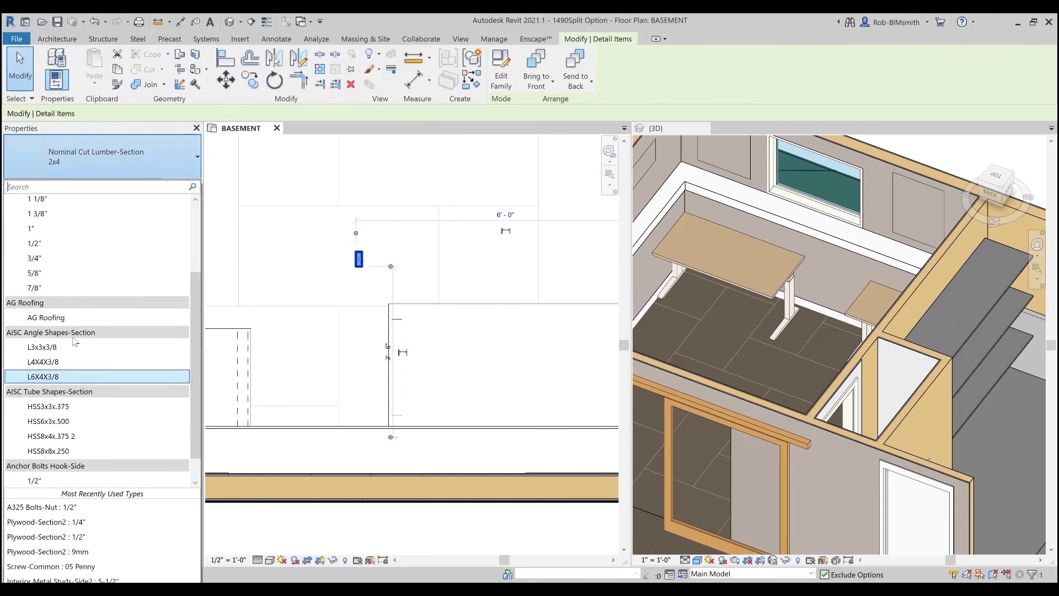
scroll(75, 341, up, 4)
text(nominal)
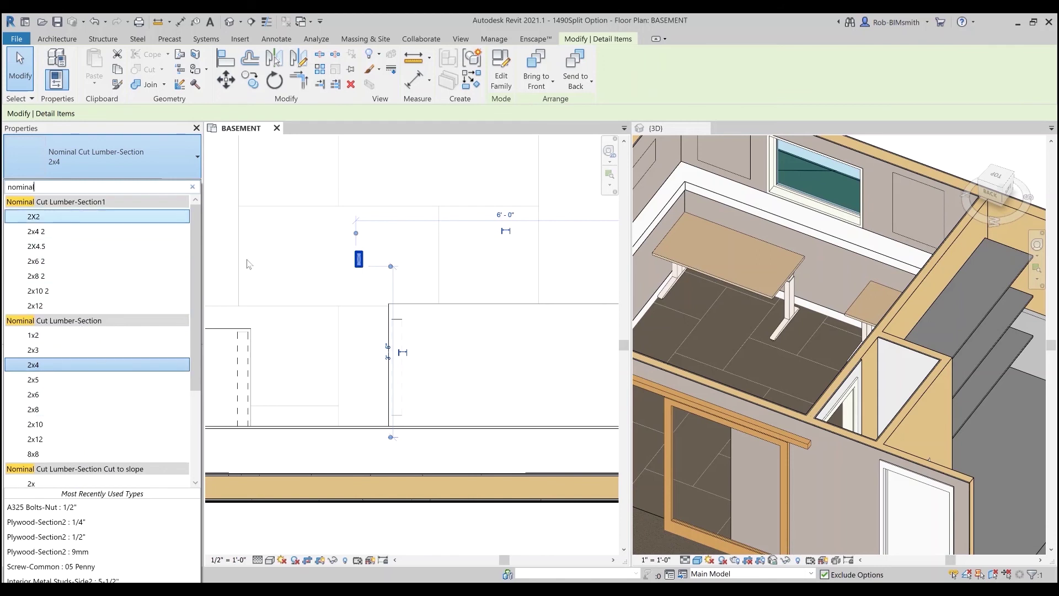
click(403, 176)
scroll(374, 246, up, 3)
click(350, 257)
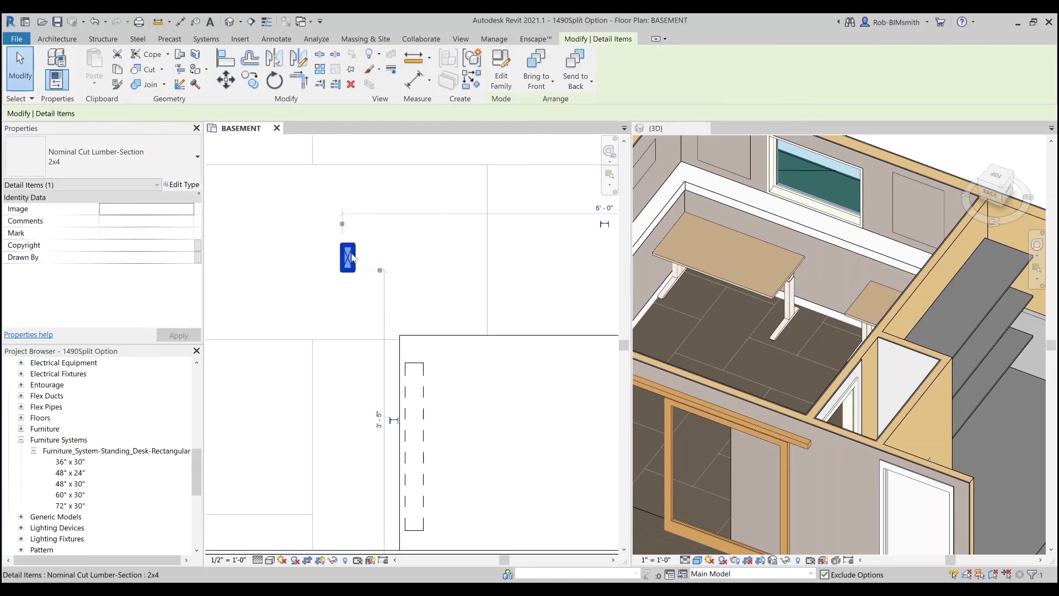
key(Delete)
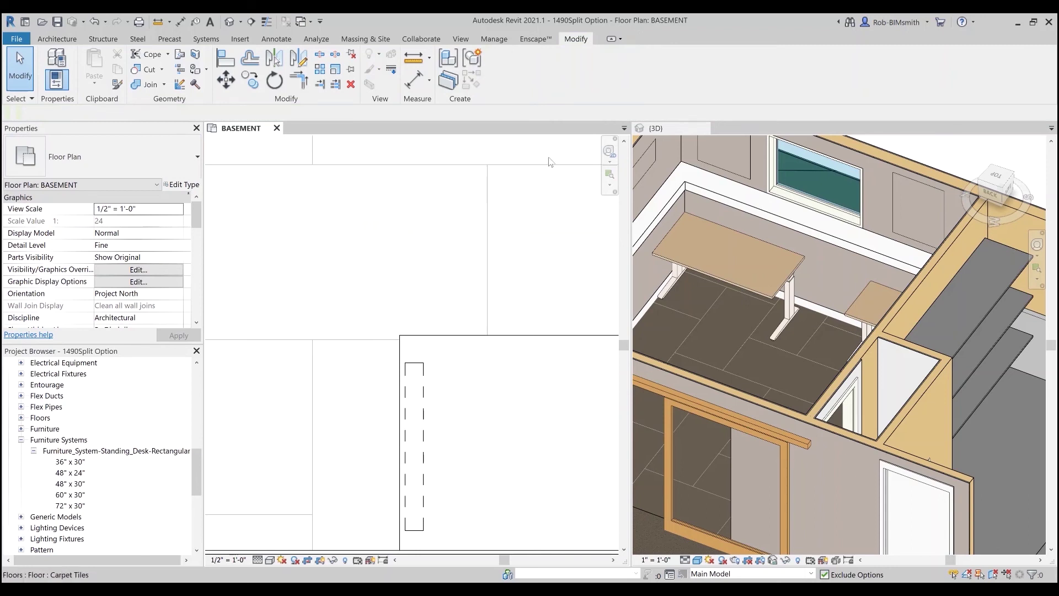
scroll(365, 319, down, 3)
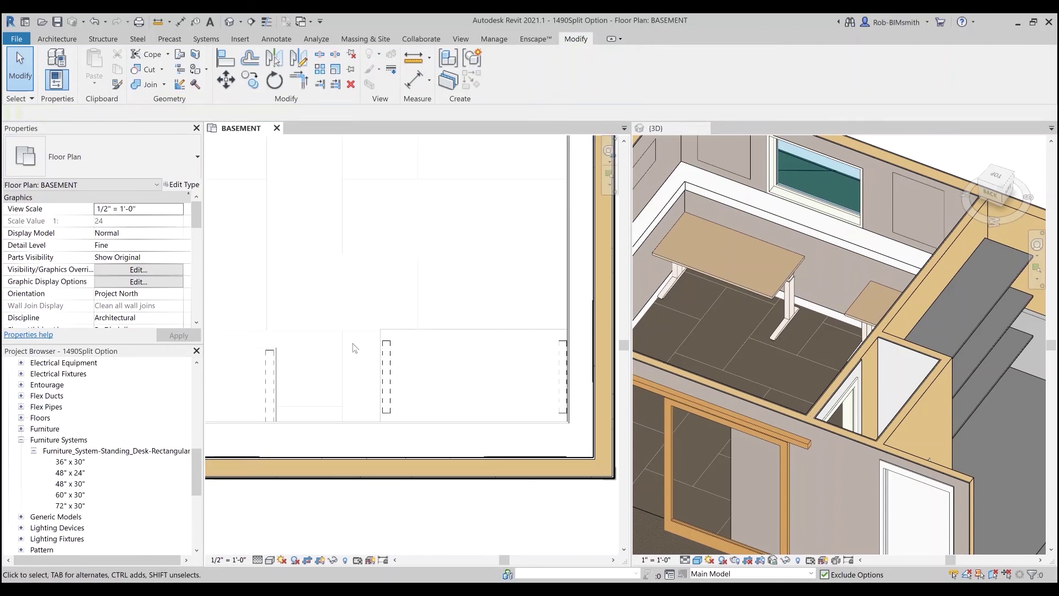
scroll(385, 241, up, 2)
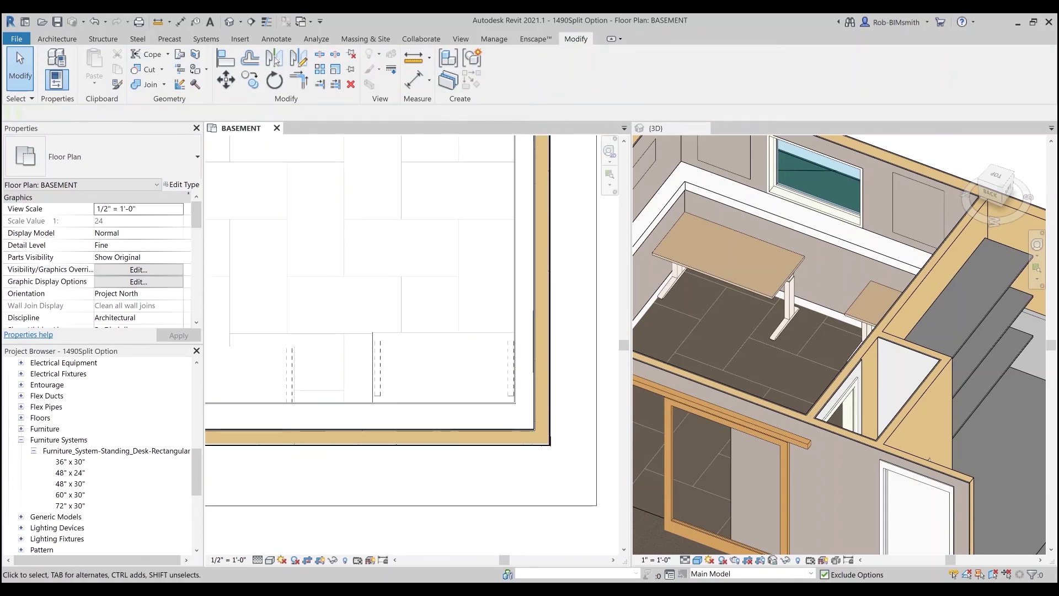
scroll(461, 279, down, 3)
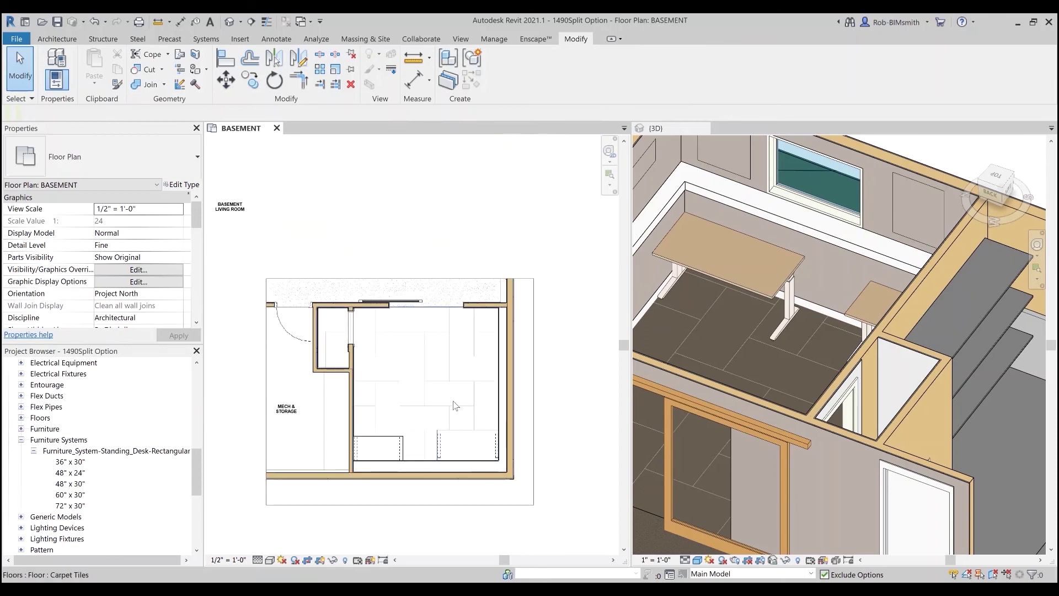